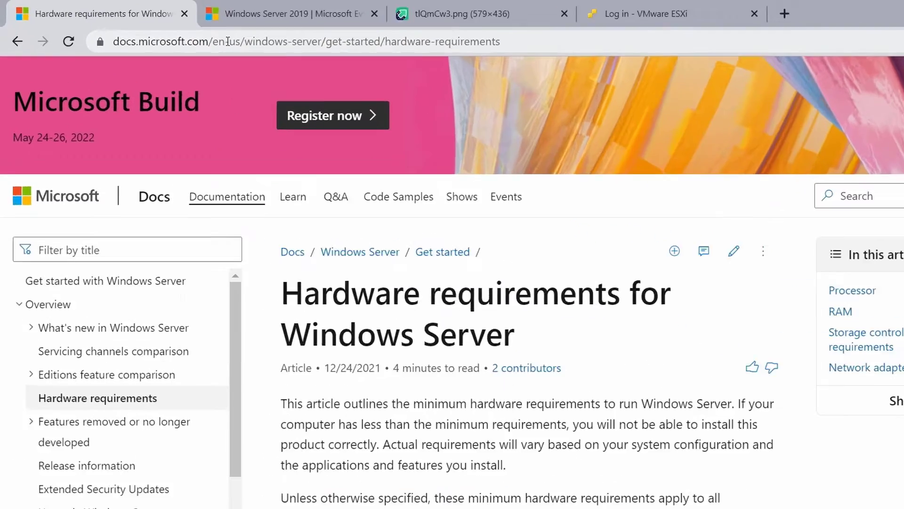
Step: Select the full Windows Server hardware requirements page address in the address bar
left_click(193, 35)
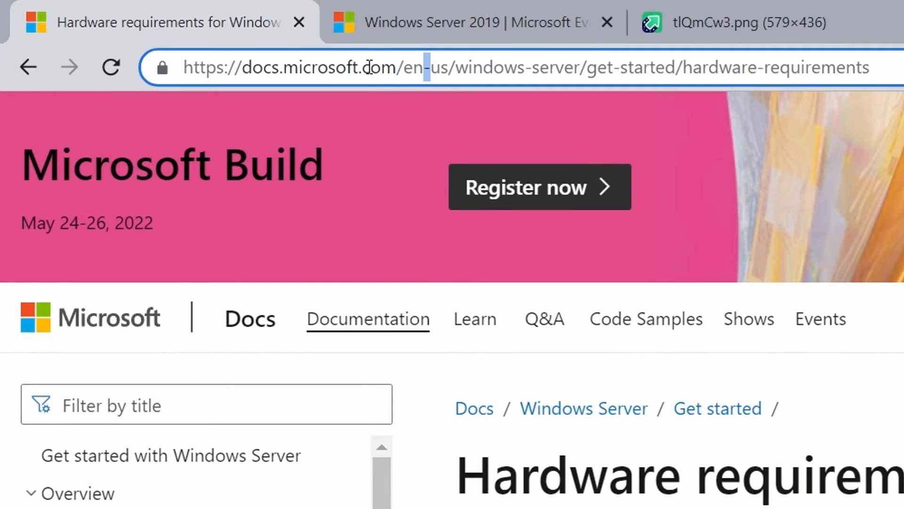
triple_click(369, 67)
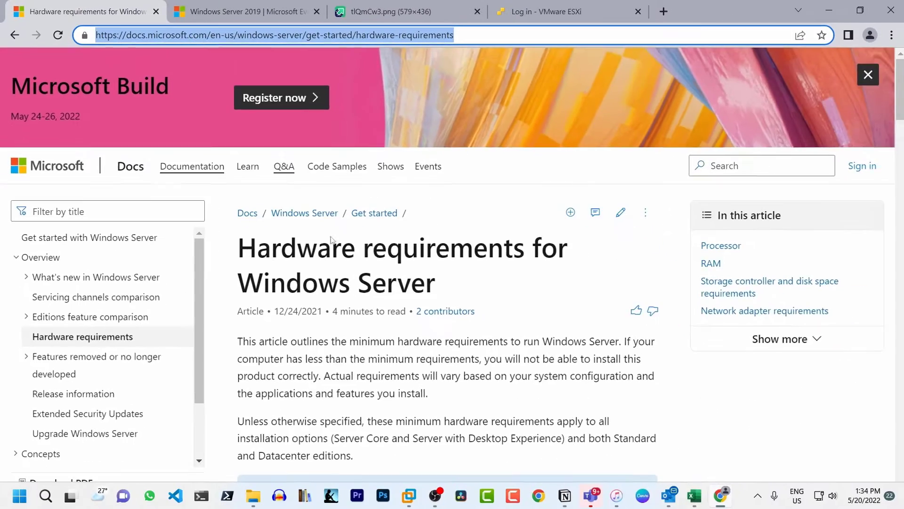
scroll(368, 320, "down", 10)
scroll(368, 320, "down", 1)
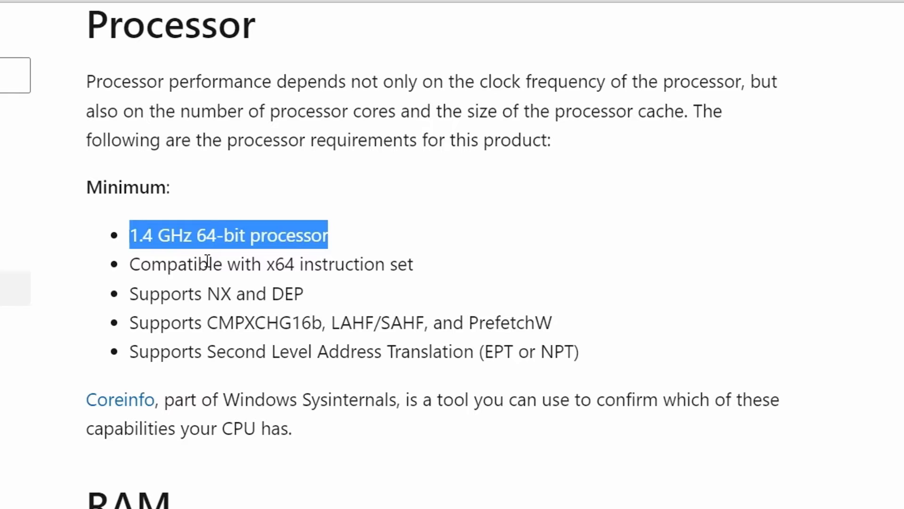
triple_click(205, 263)
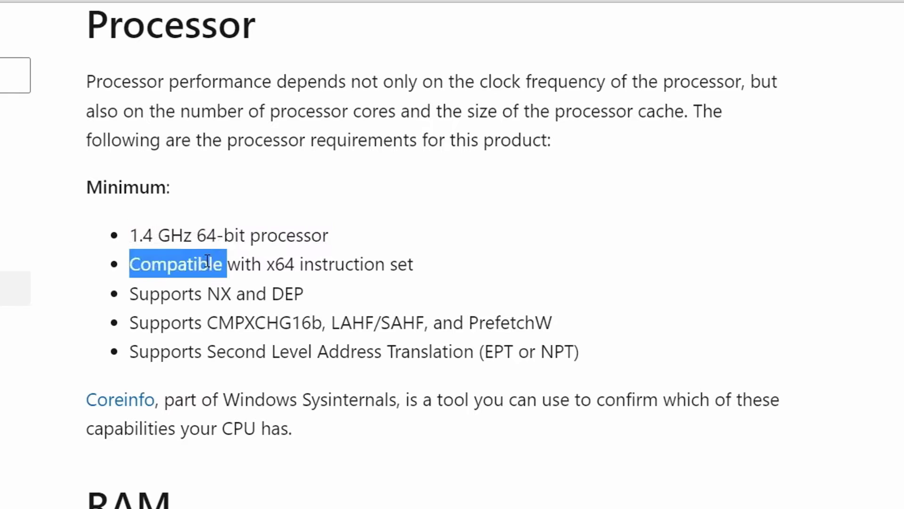
triple_click(203, 297)
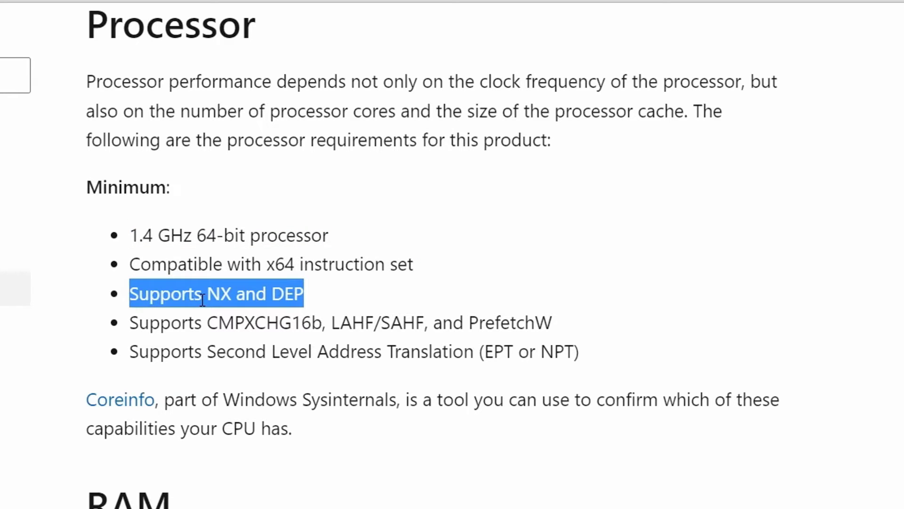
double_click(248, 322)
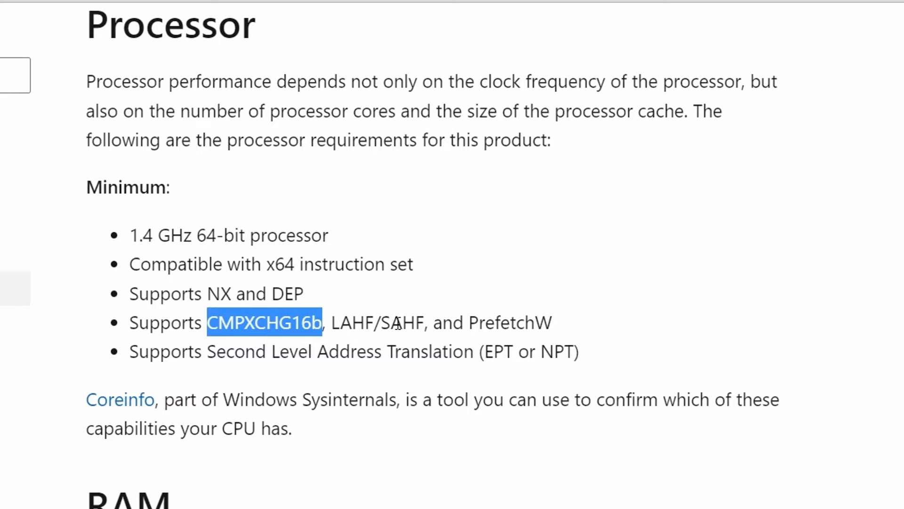
double_click(526, 323)
double_click(257, 356)
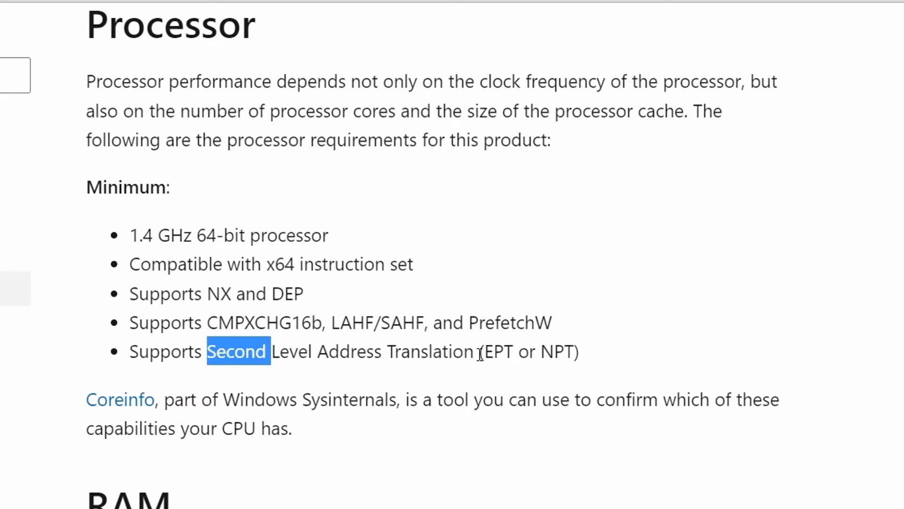
left_click_drag(488, 353, 570, 351)
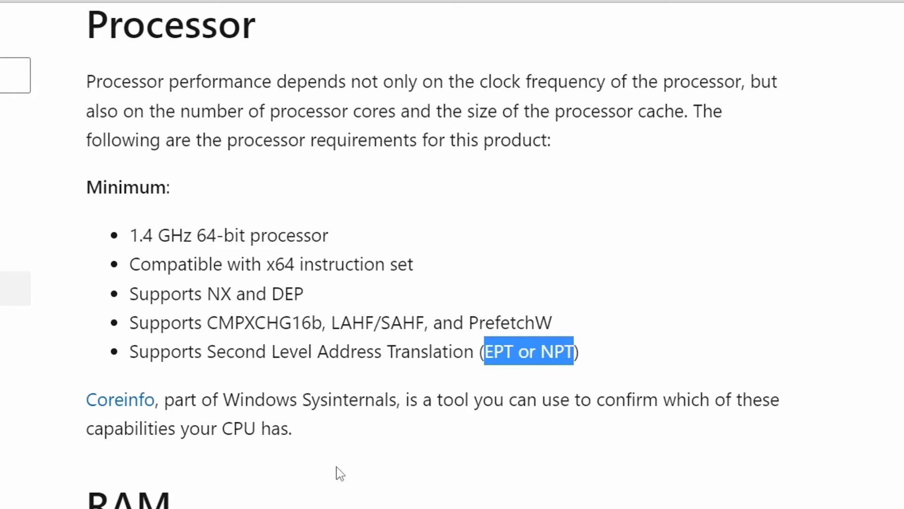
Step: Highlight the RAM minimums: 512 MB and the ECC memory requirement
scroll(340, 472, "down", 5)
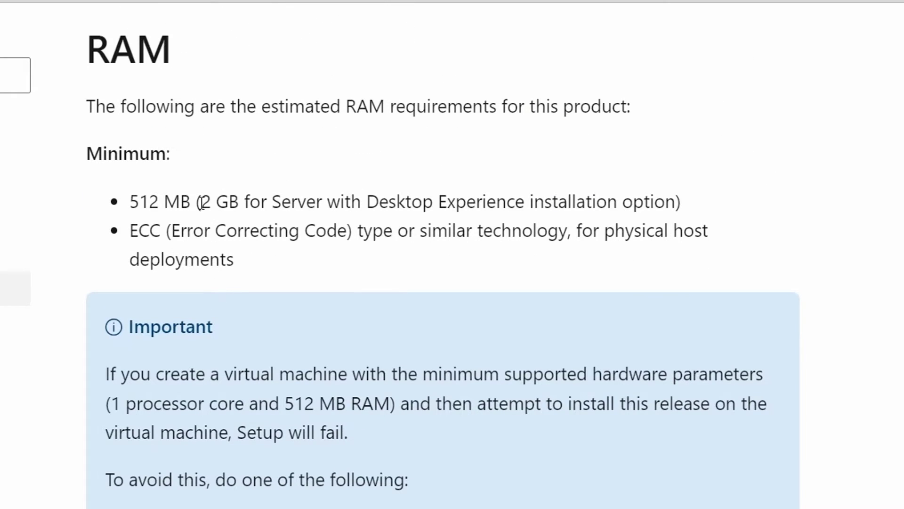
triple_click(163, 203)
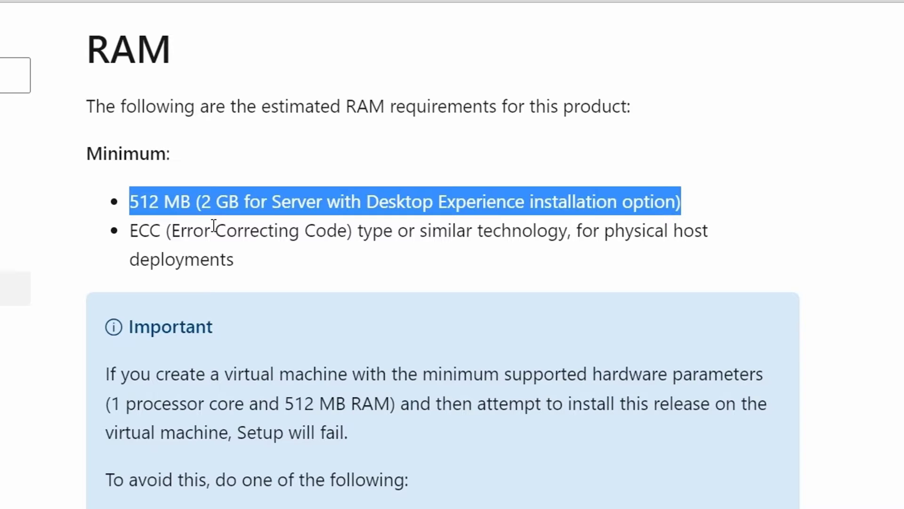
double_click(174, 231)
triple_click(173, 231)
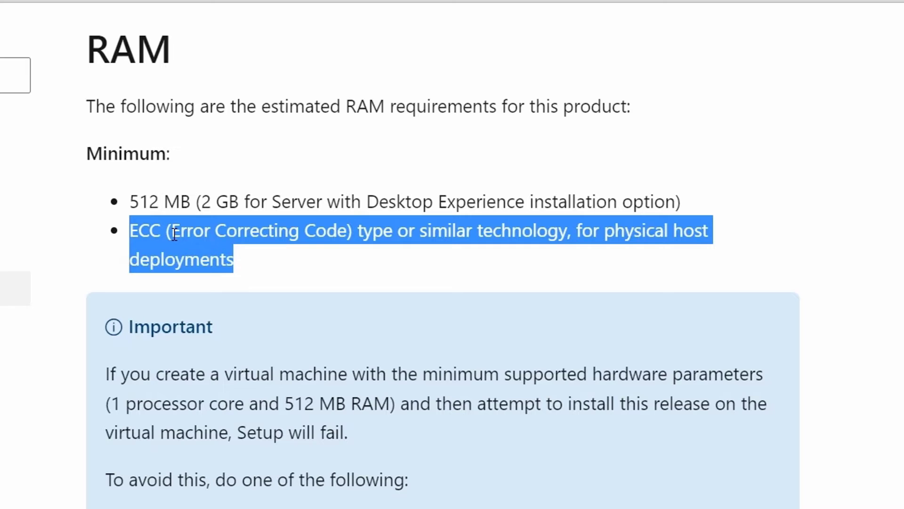
Step: Highlight the 32 GB disk minimum and the 1 gigabit, PCI Express network adapter requirements
scroll(238, 372, "down", 10)
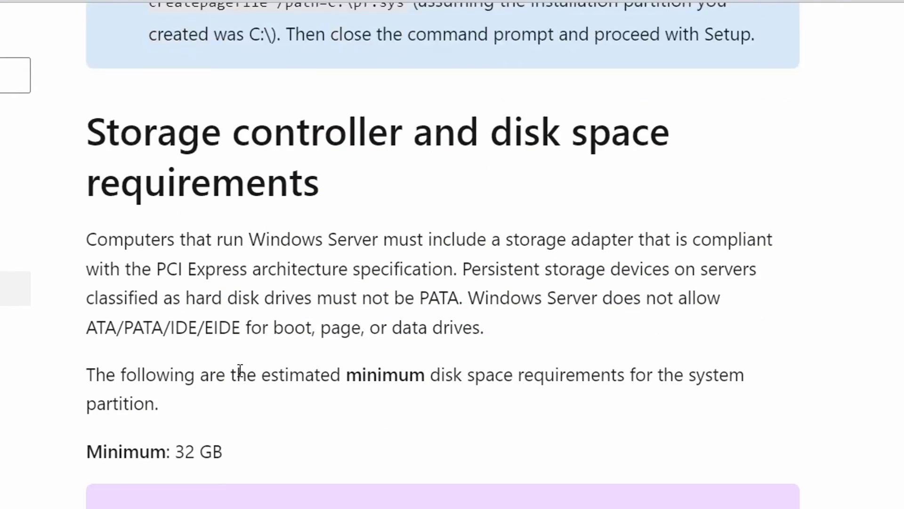
triple_click(203, 368)
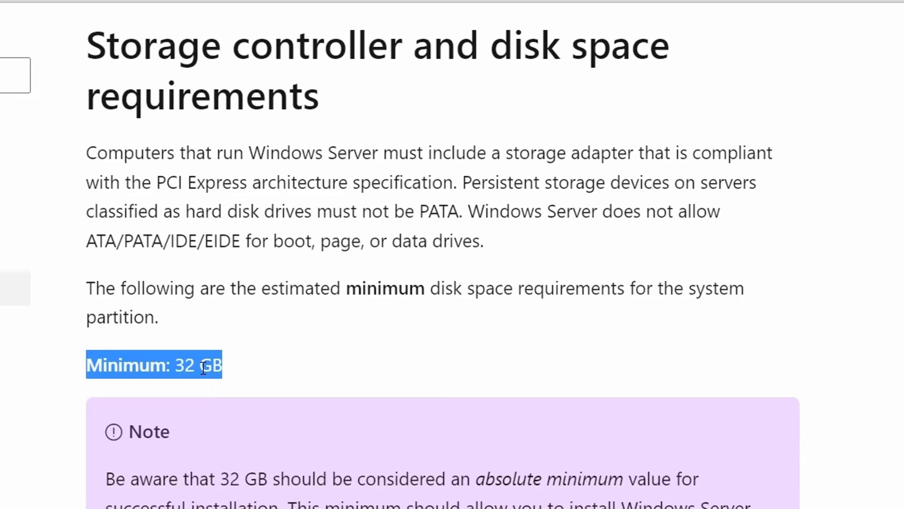
scroll(236, 396, "down", 10)
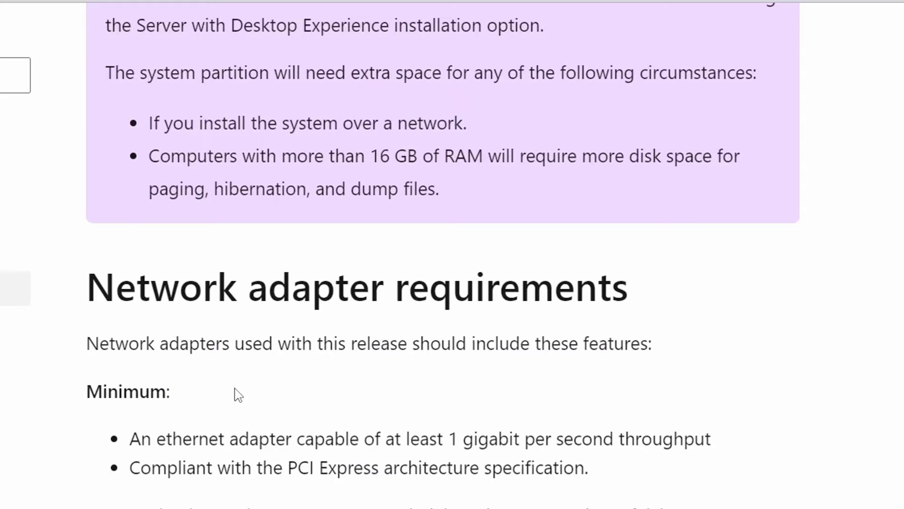
triple_click(191, 441)
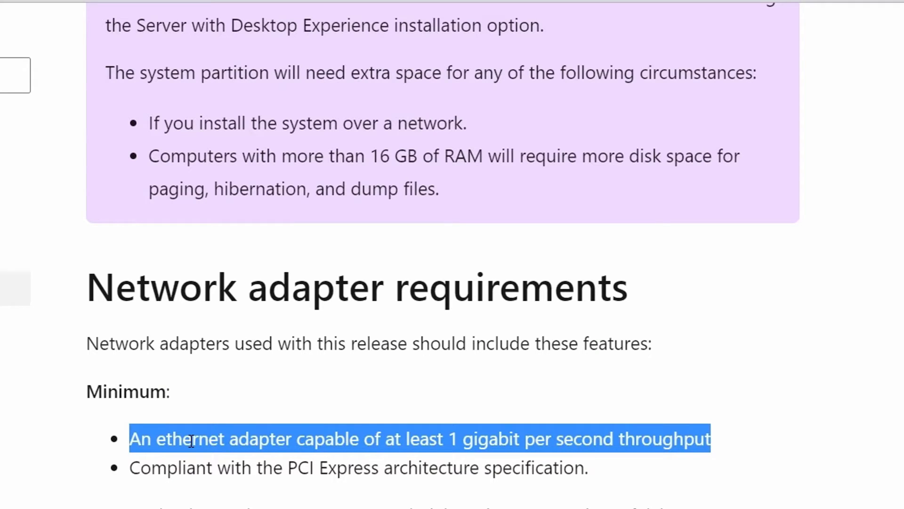
triple_click(234, 465)
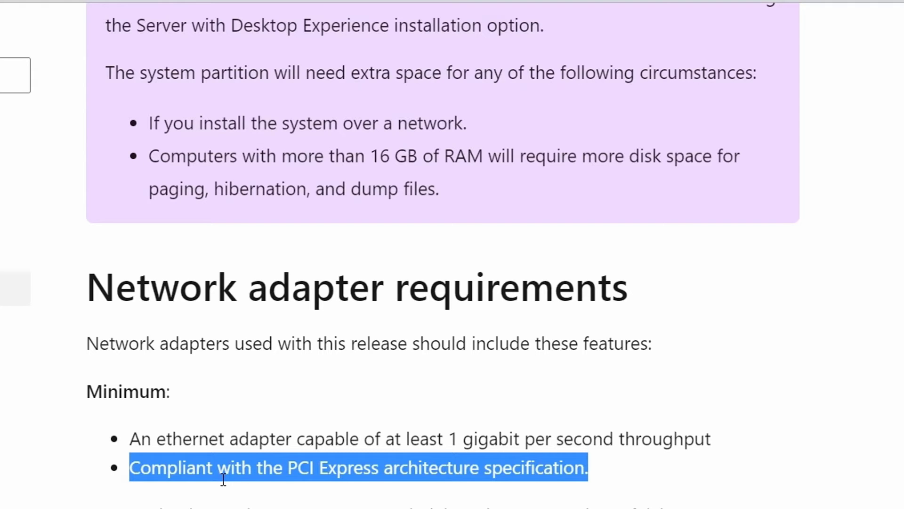
triple_click(212, 502)
scroll(210, 492, "down", 12)
scroll(212, 233, "down", 1)
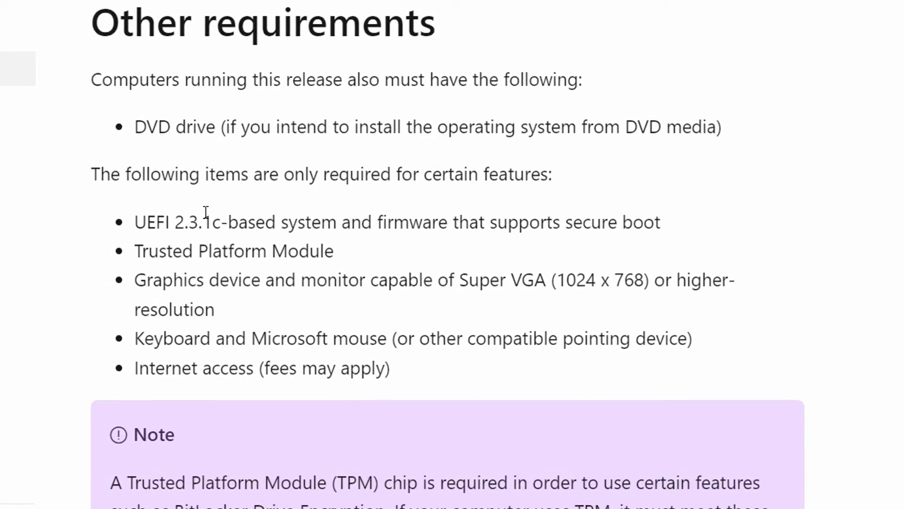
triple_click(189, 228)
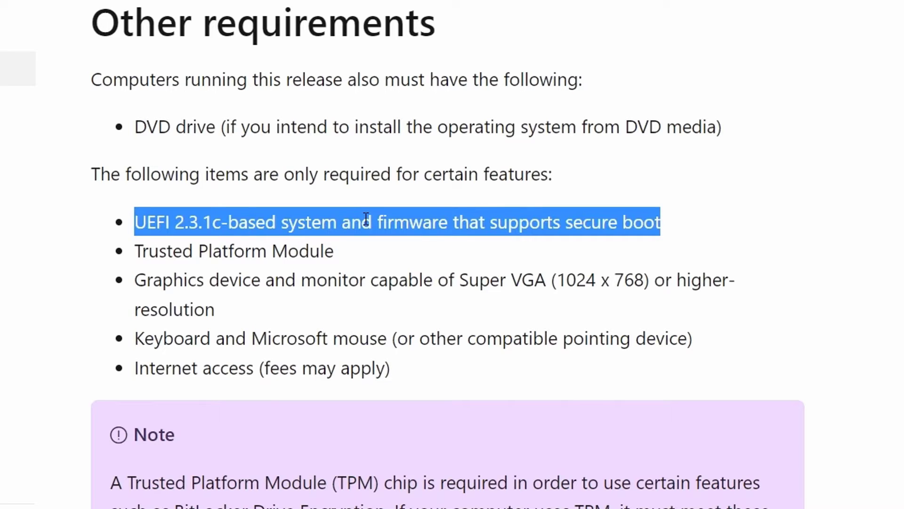
triple_click(269, 249)
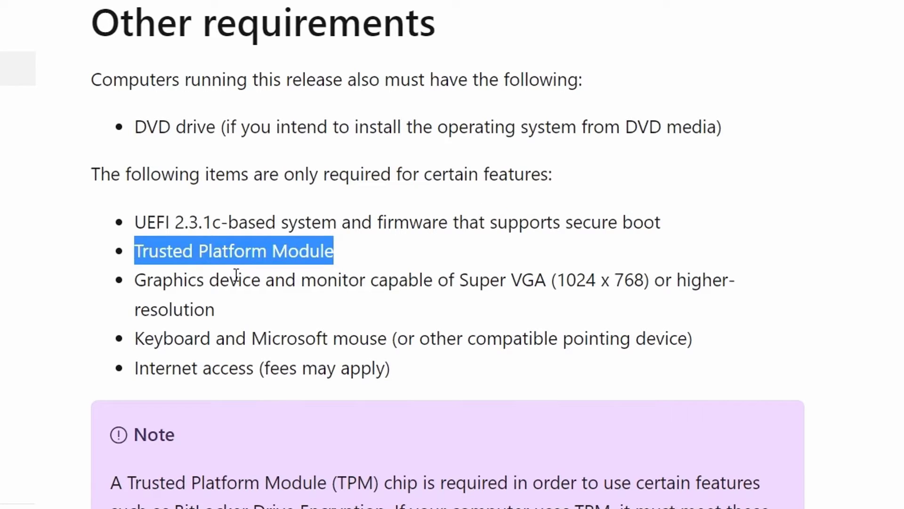
triple_click(219, 282)
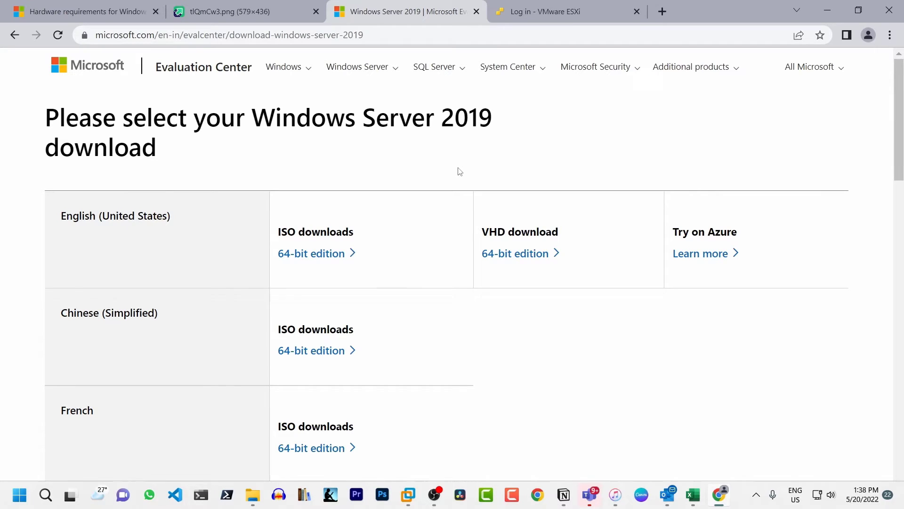
Step: Download the English (United States) 64-bit Windows Server 2019 ISO and show Chrome's downloads list
left_click(237, 33)
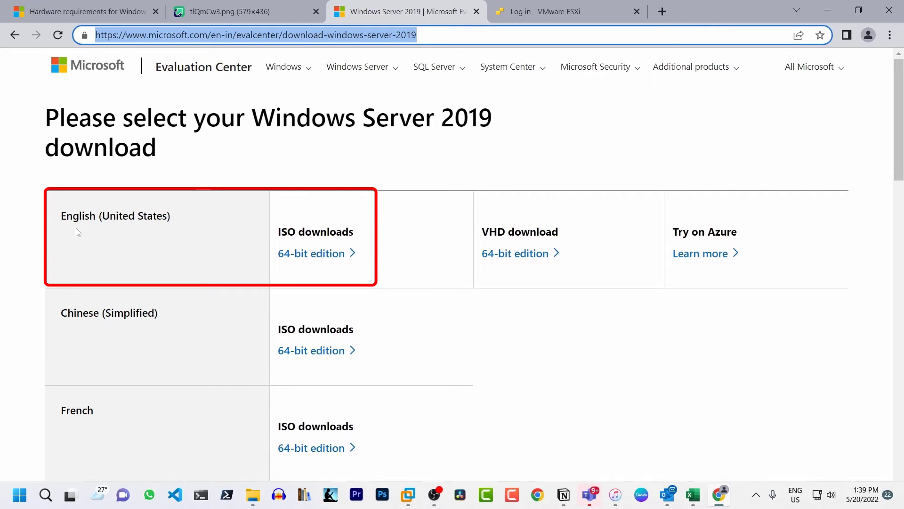
left_click(330, 257)
key("ctrl+j")
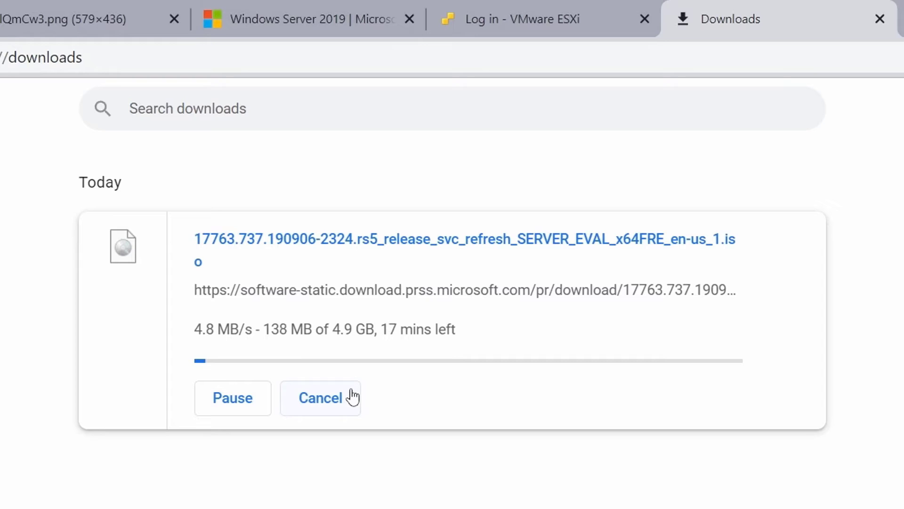
Step: Cancel the Windows Server ISO download in Chrome
left_click(320, 403)
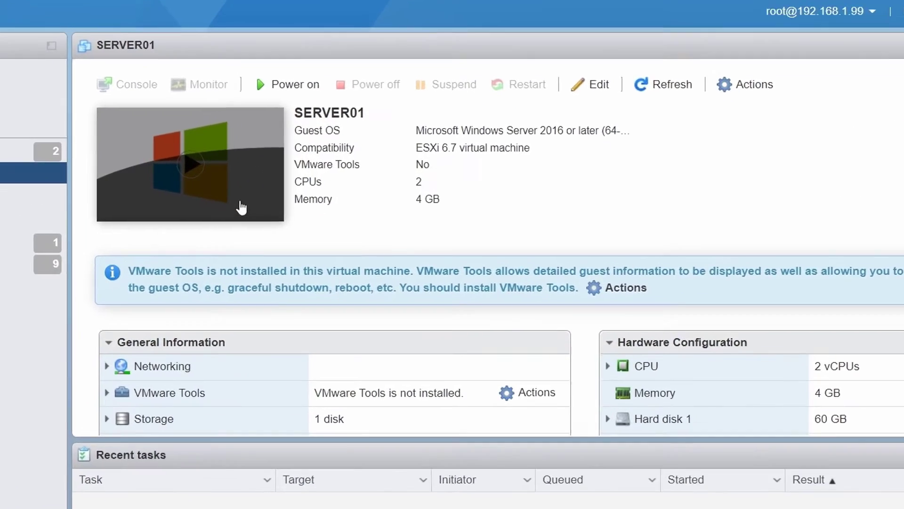
scroll(327, 304, "down", 3)
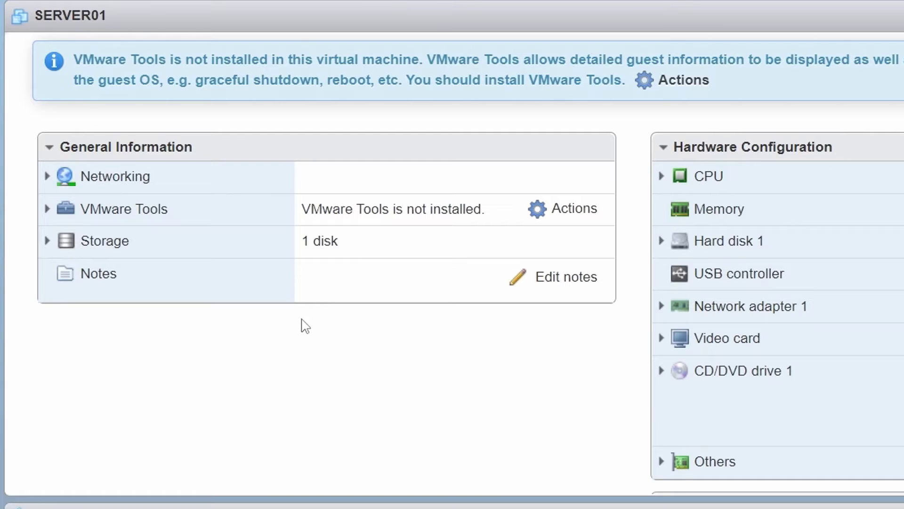
scroll(351, 363, "up", 5)
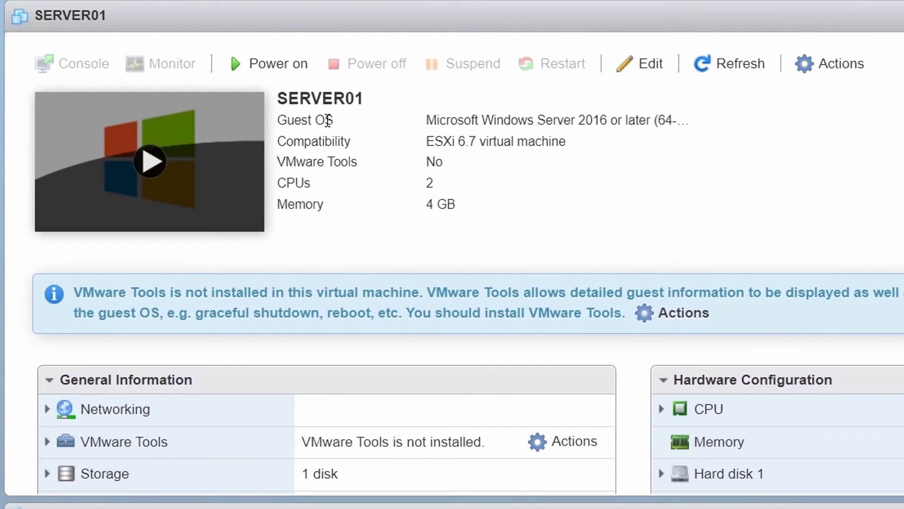
Step: Confirm SERVER01's CD/DVD Drive 1 points to the evaluation ISO, closing settings unchanged
left_click(645, 63)
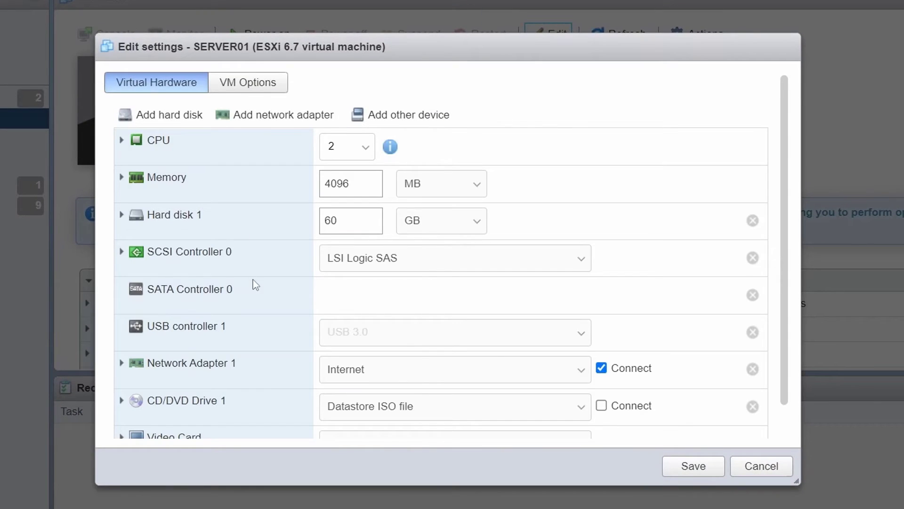
scroll(255, 285, "down", 1)
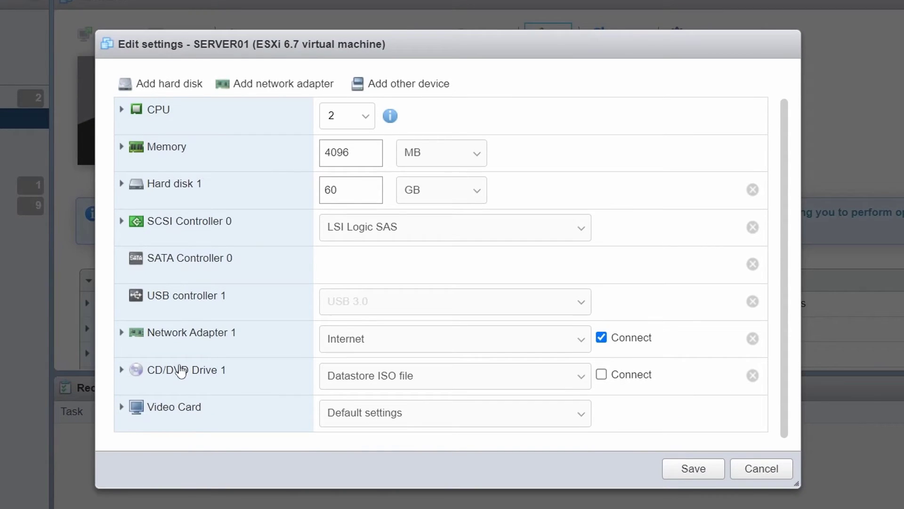
left_click(182, 370)
scroll(384, 406, "down", 3)
left_click_drag(364, 338, 720, 342)
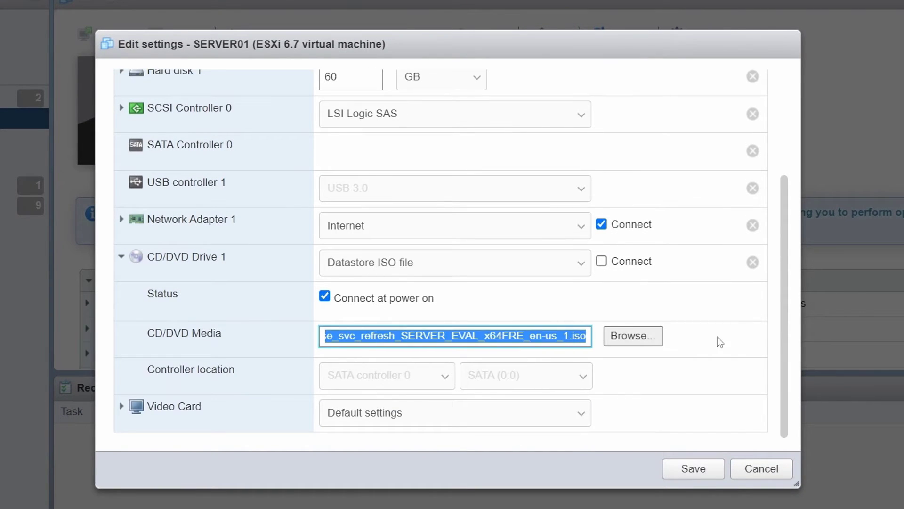
left_click(739, 469)
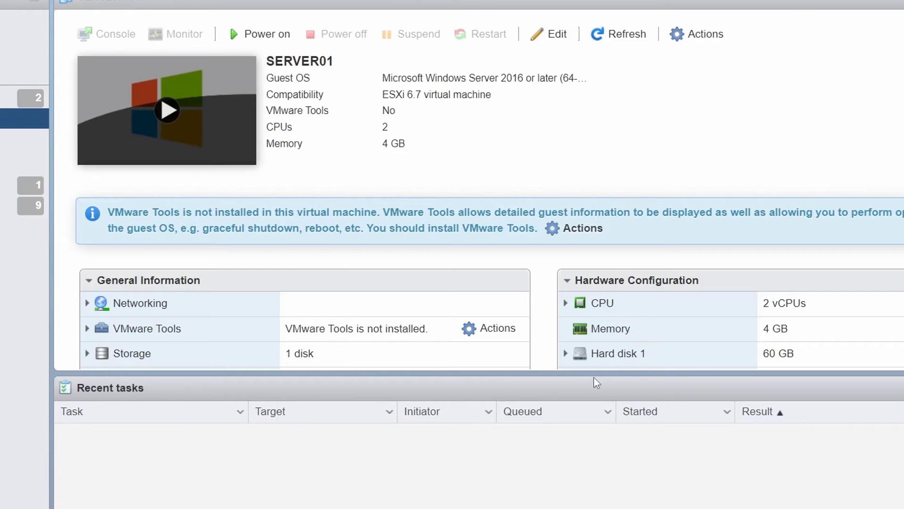
Step: Power on SERVER01 and boot it from the installation DVD in the console
left_click(259, 34)
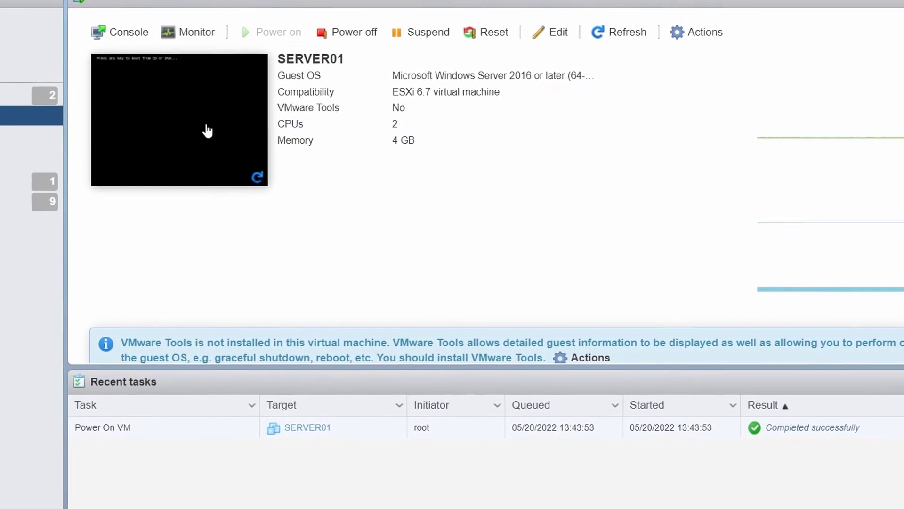
left_click(208, 131)
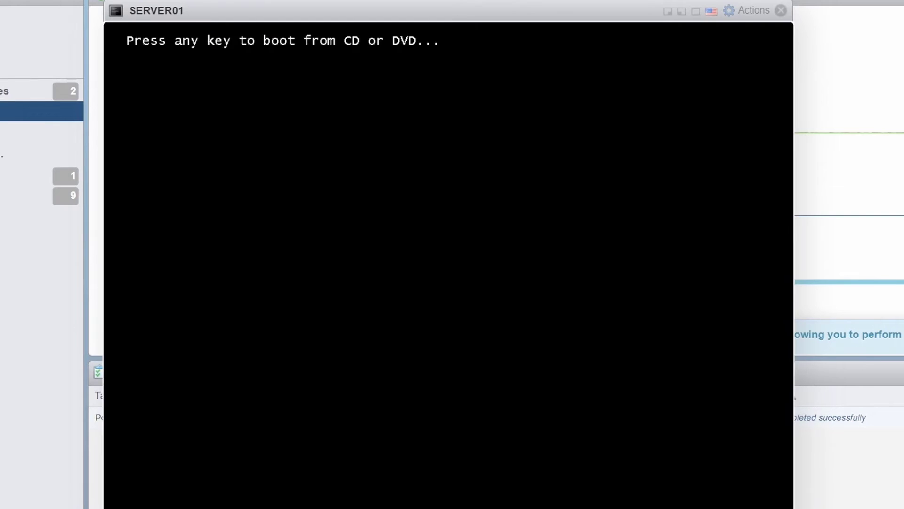
key("Return")
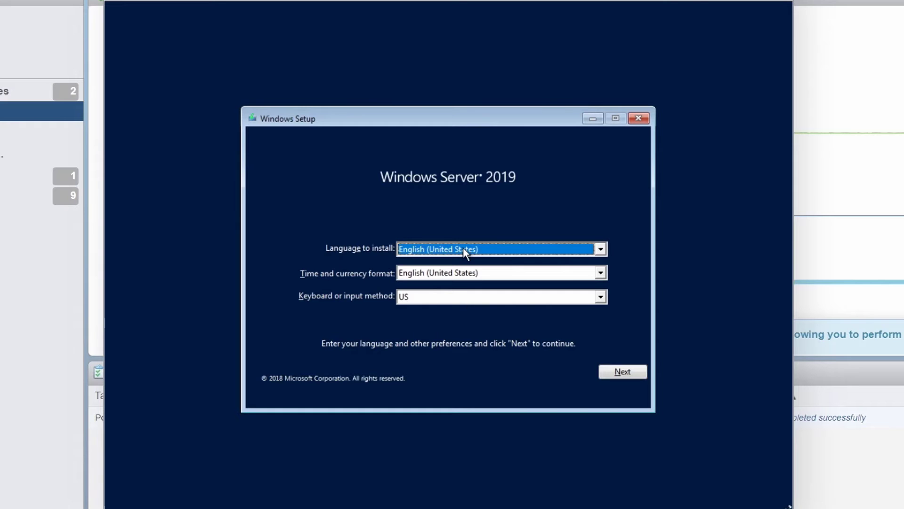
Step: Set the time and currency format to English (India) and continue
left_click(460, 272)
scroll(468, 336, "up", 1)
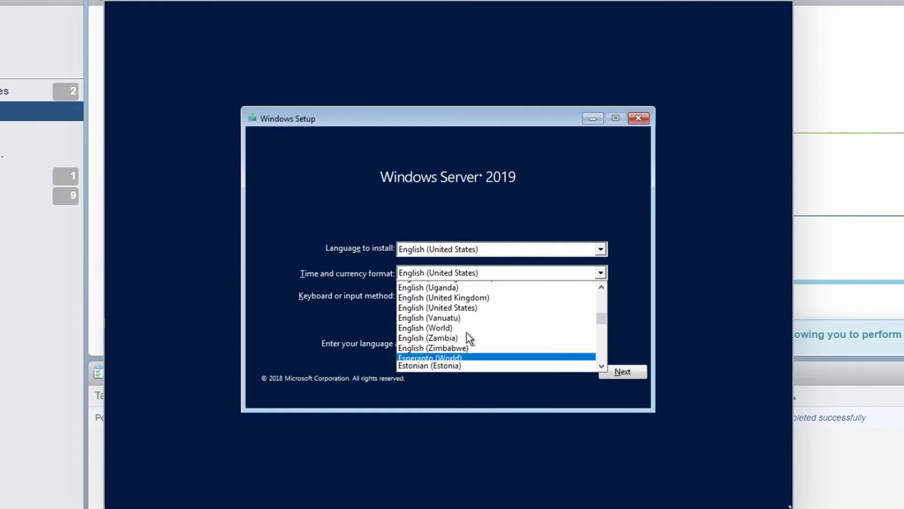
scroll(469, 337, "up", 6)
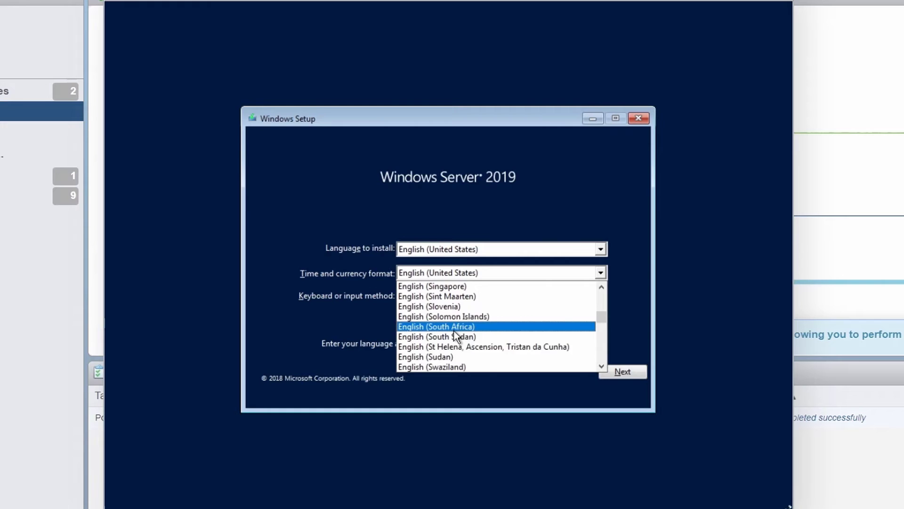
scroll(455, 332, "up", 15)
left_click(454, 327)
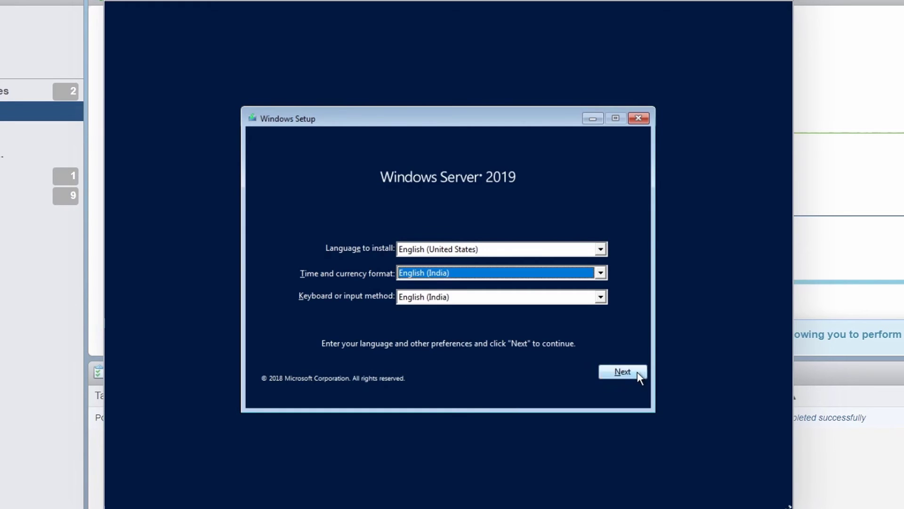
left_click(637, 372)
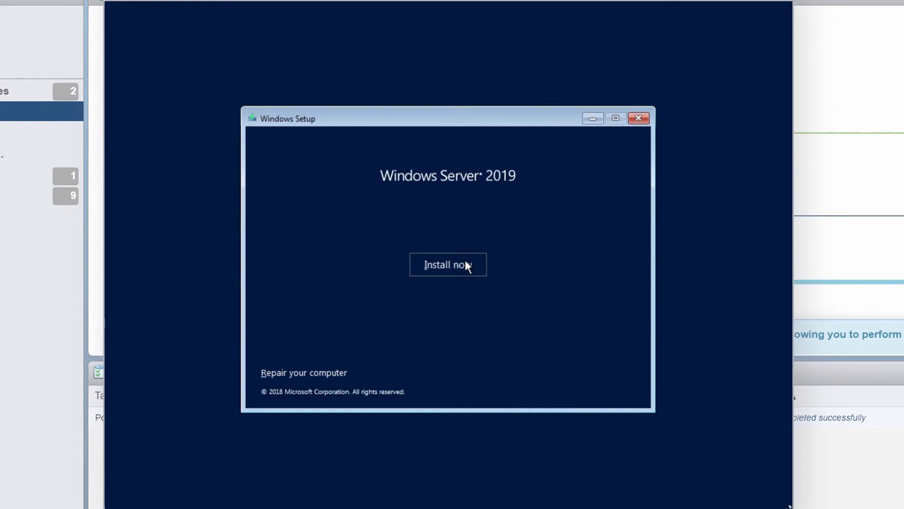
Step: Install Standard Evaluation (Desktop Experience), accepting the licence, as a custom install on Drive 0 unallocated space
left_click(466, 266)
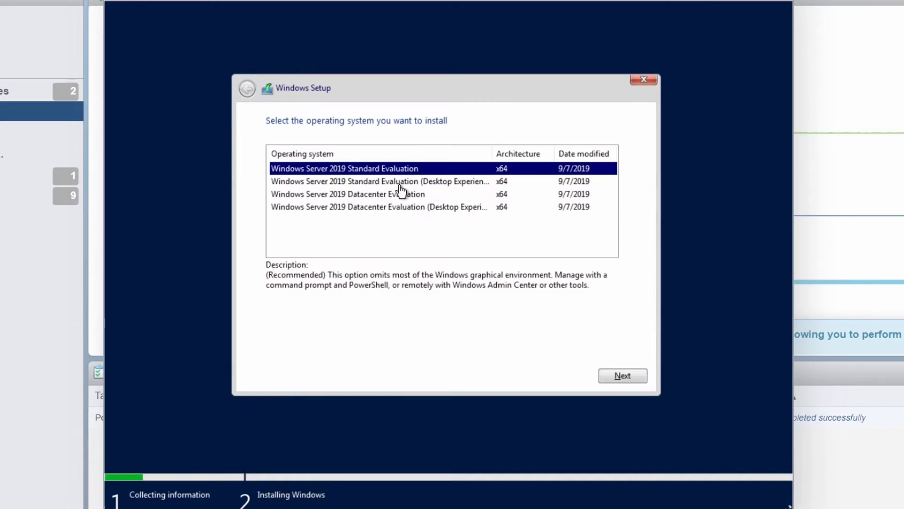
left_click(400, 183)
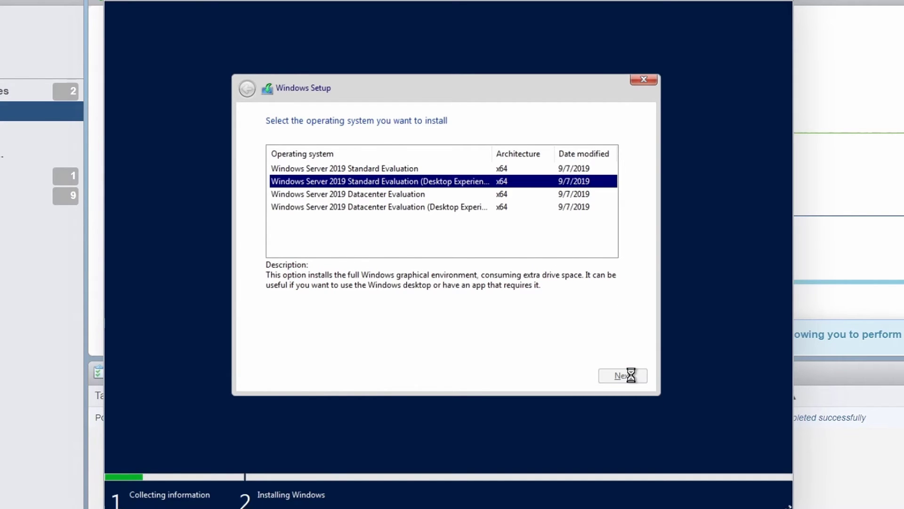
left_click(301, 350)
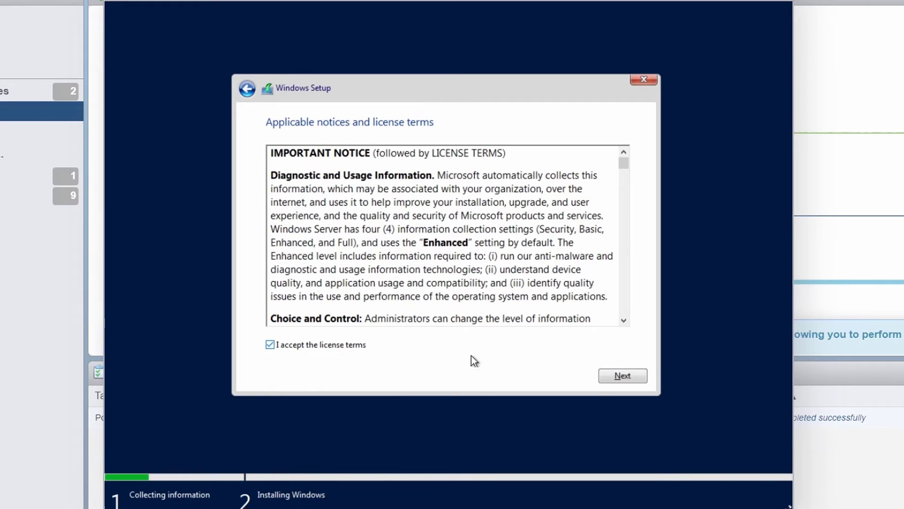
left_click(623, 376)
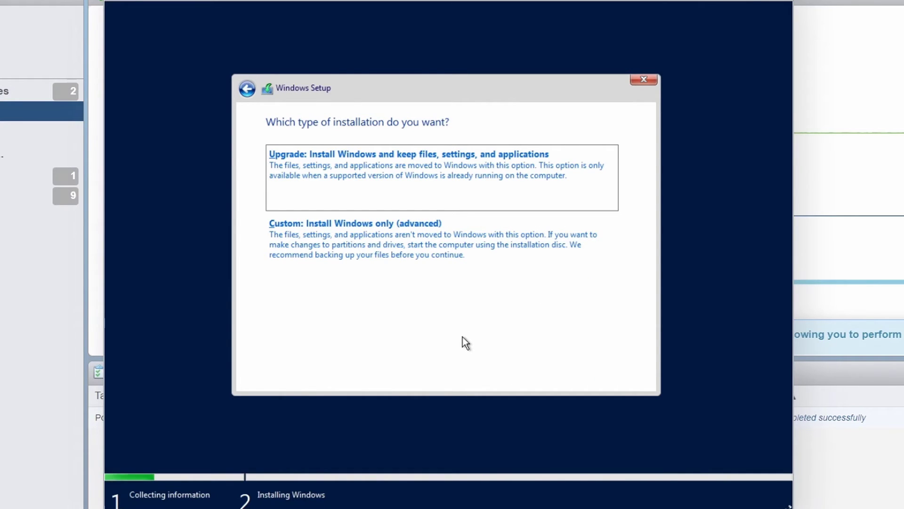
left_click(465, 269)
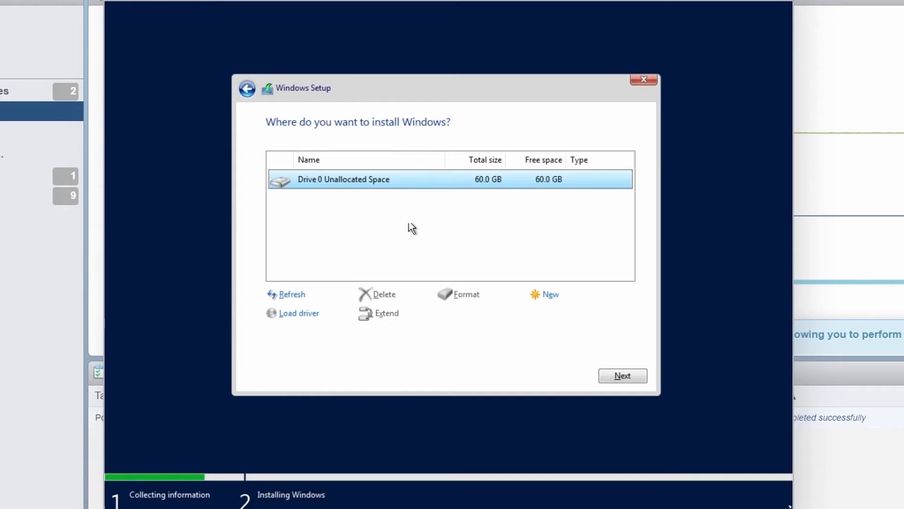
left_click(635, 375)
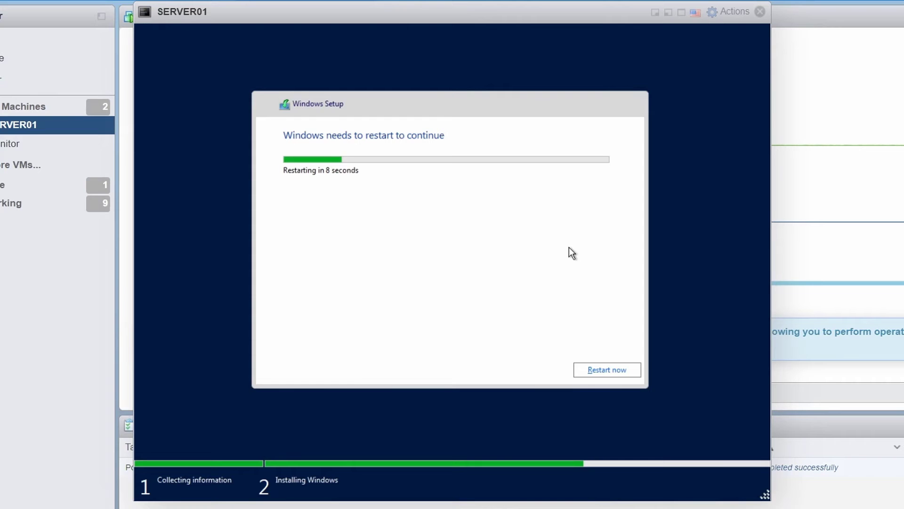
Step: Choose Restart now at the 'Windows needs to restart' countdown
key("Return")
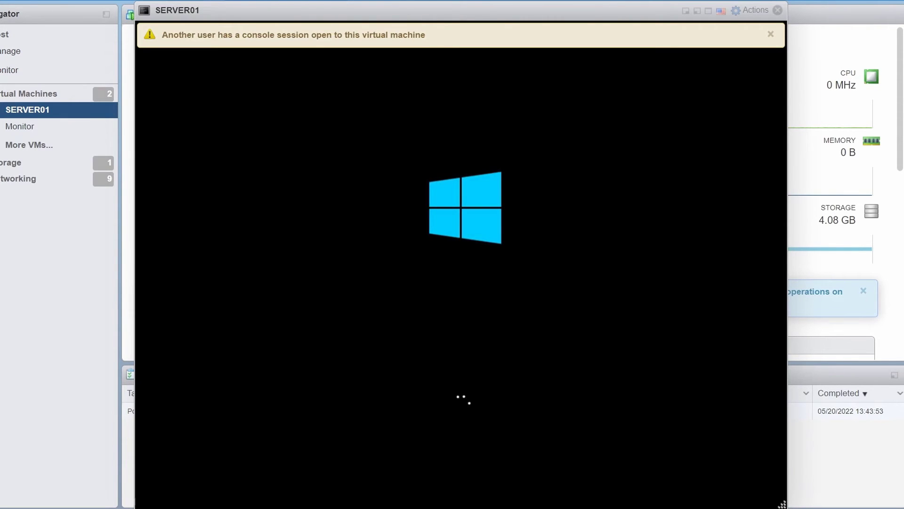
Step: Enter and confirm the built-in Administrator password and finish setup
left_click(770, 34)
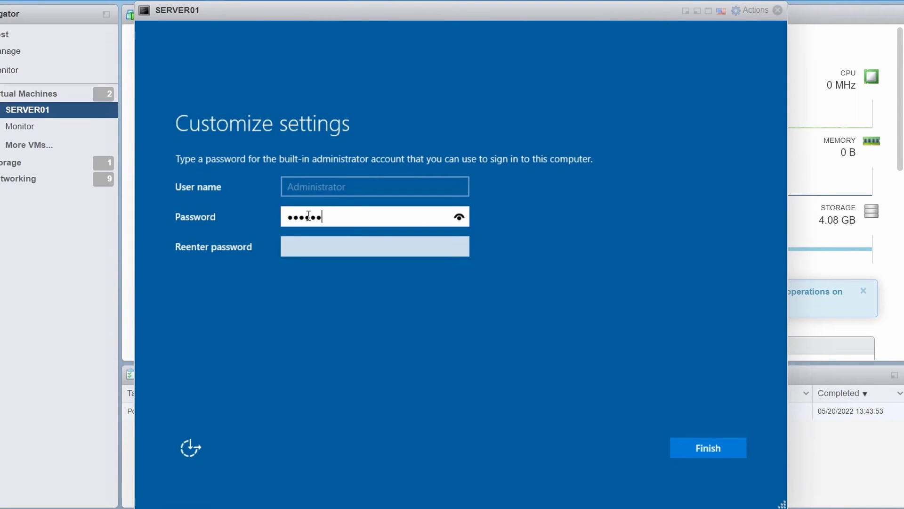
type("***")
key("Tab")
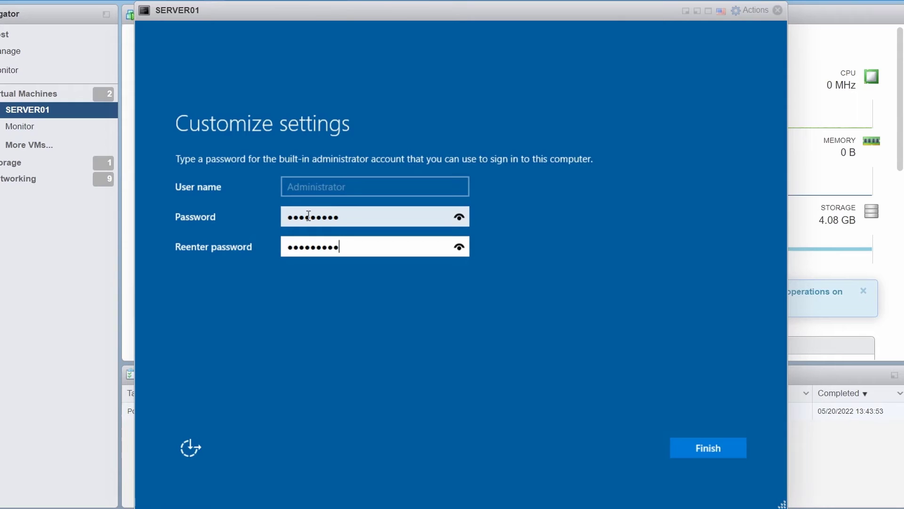
type("**********")
key("Tab")
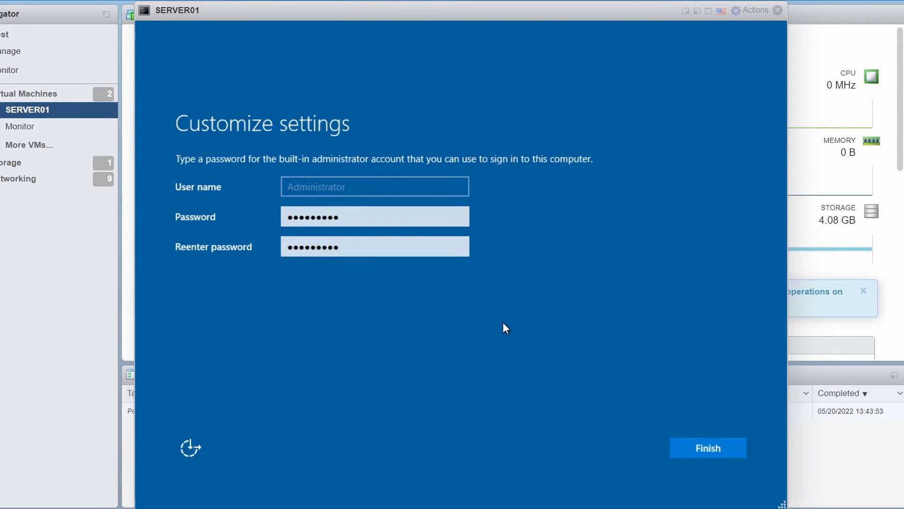
left_click(712, 449)
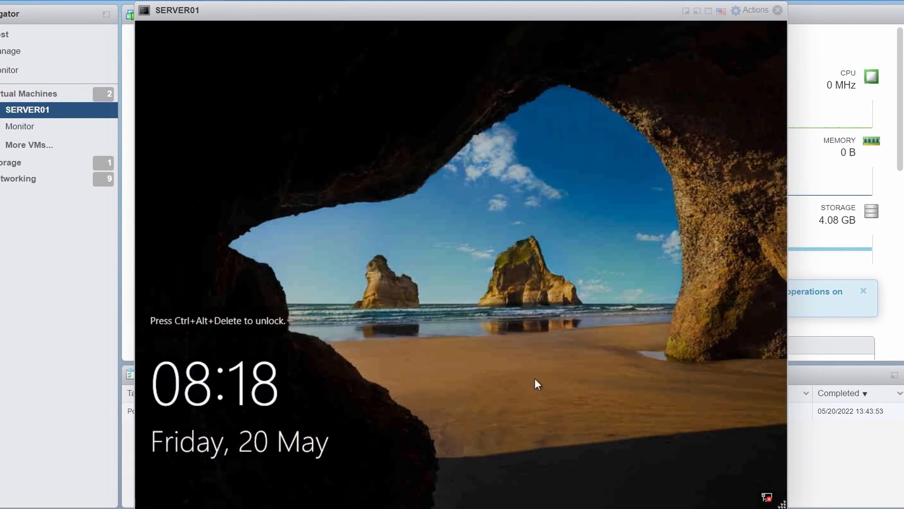
Step: Send Ctrl+Alt+Delete through the Guest OS keys menu and sign in as Administrator
left_click(749, 14)
mouse_move(773, 130)
mouse_move(668, 179)
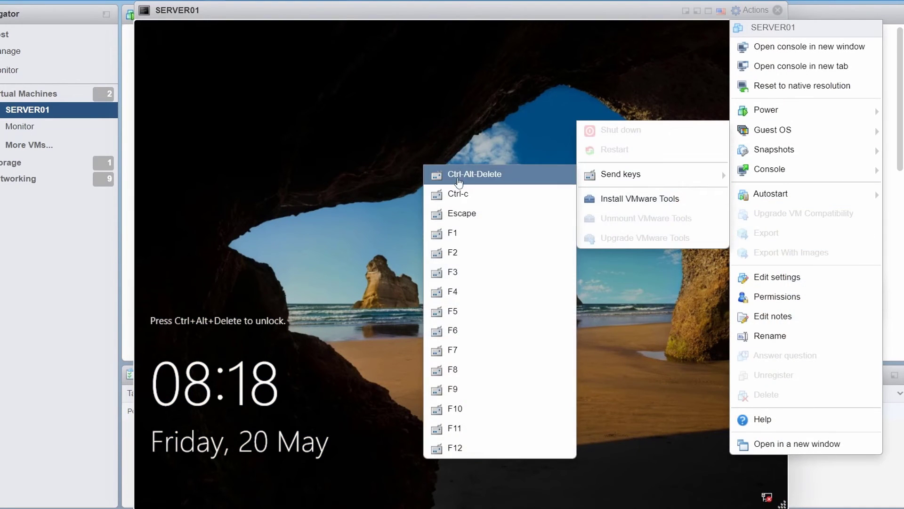
left_click(468, 174)
type("*********")
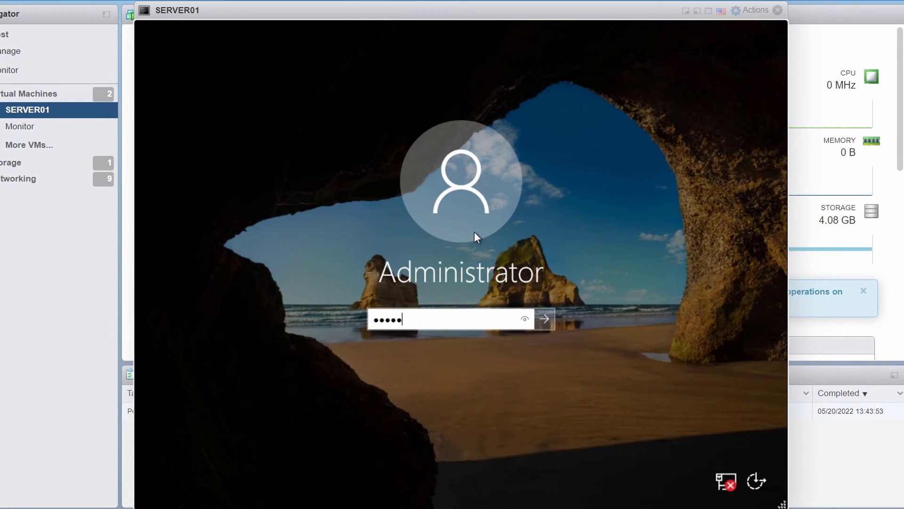
key("Return")
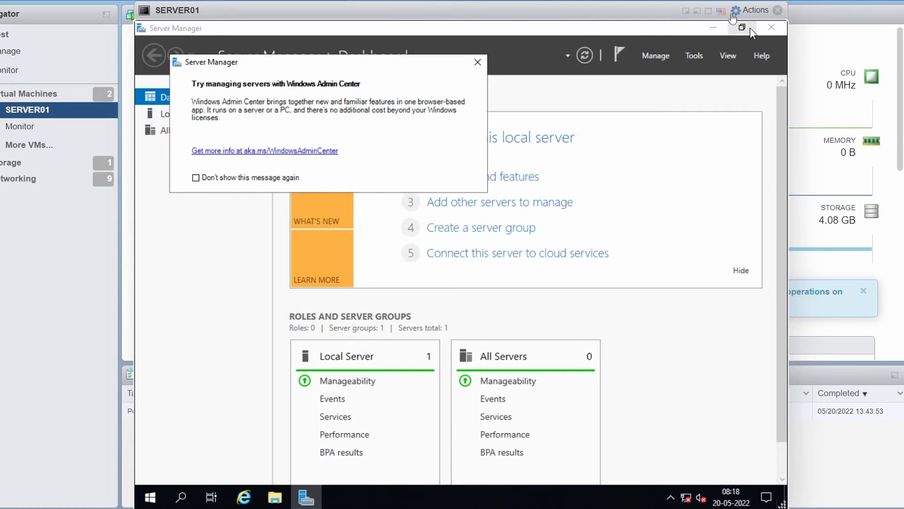
Step: Mount the VMware Tools installer and launch it from the DVD drive under This PC
left_click(755, 11)
mouse_move(782, 130)
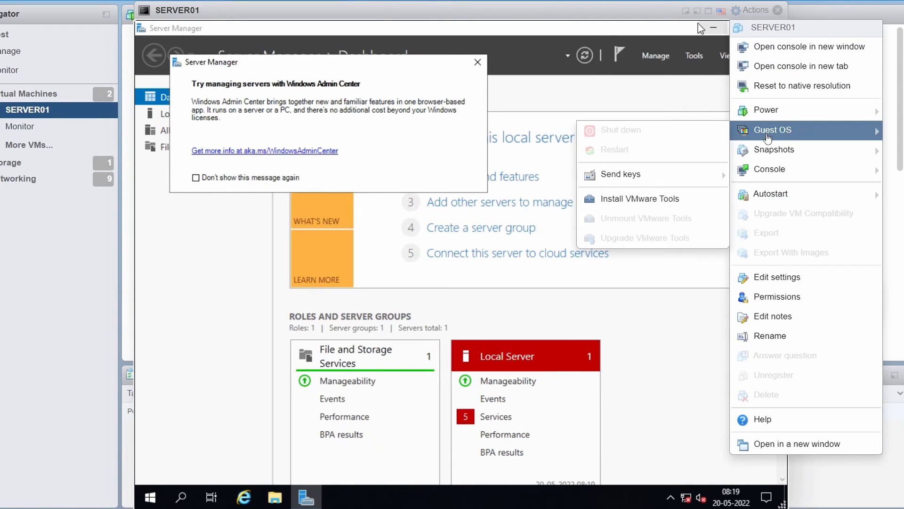
left_click(614, 199)
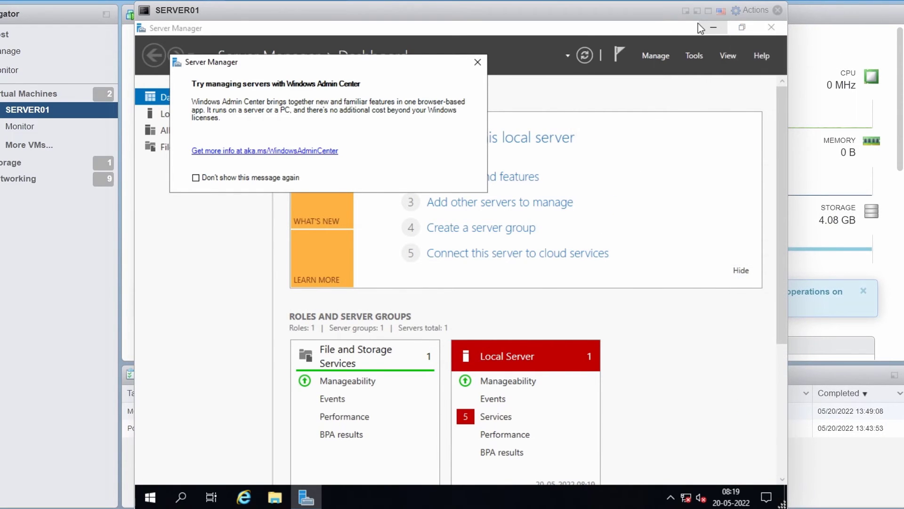
left_click(477, 62)
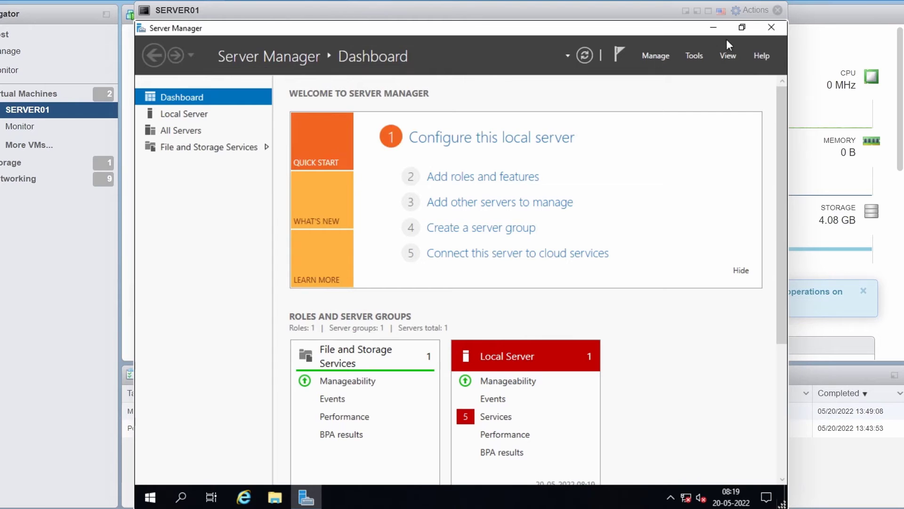
left_click(771, 27)
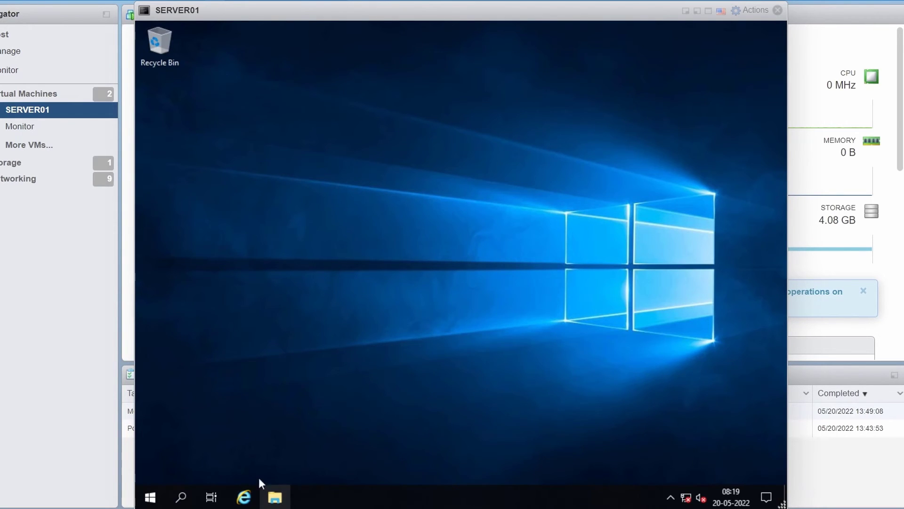
left_click(275, 497)
left_click(260, 225)
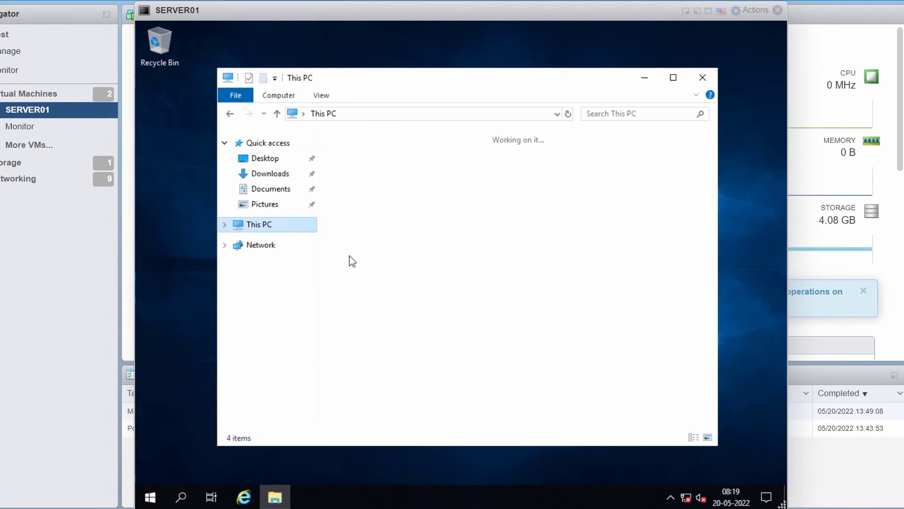
left_click(508, 327)
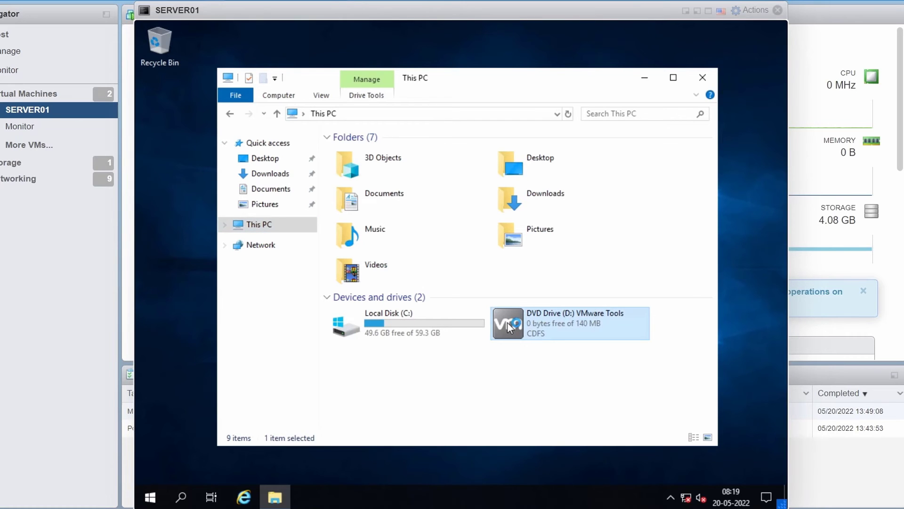
double_click(507, 324)
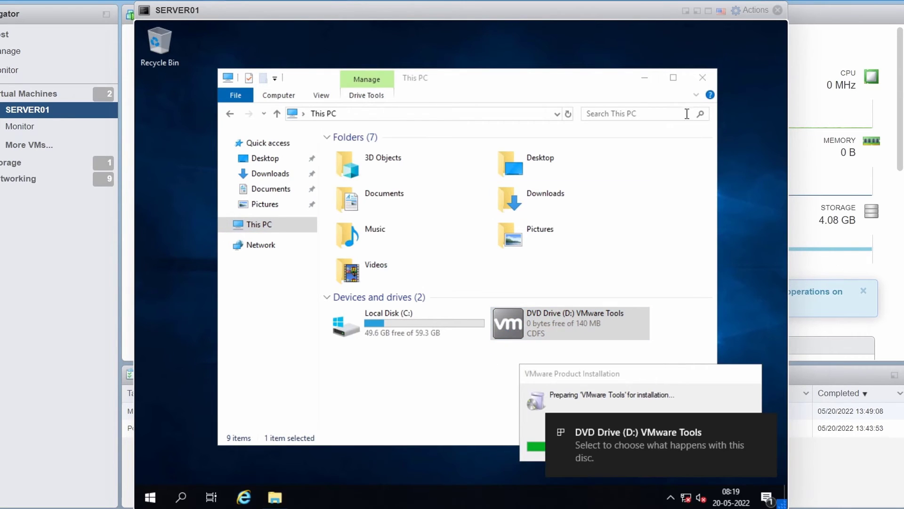
left_click(702, 77)
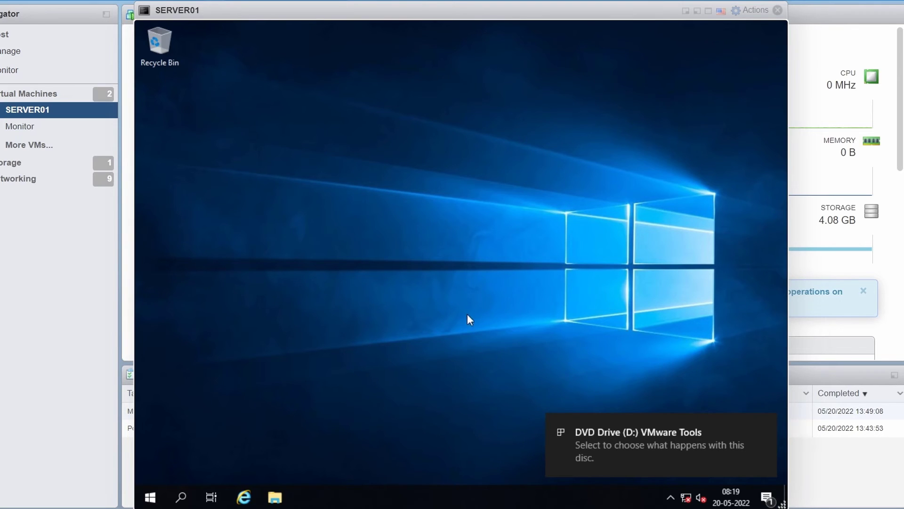
Step: Install VMware Tools with the Typical setup, finish the wizard and agree to restart
left_click(526, 358)
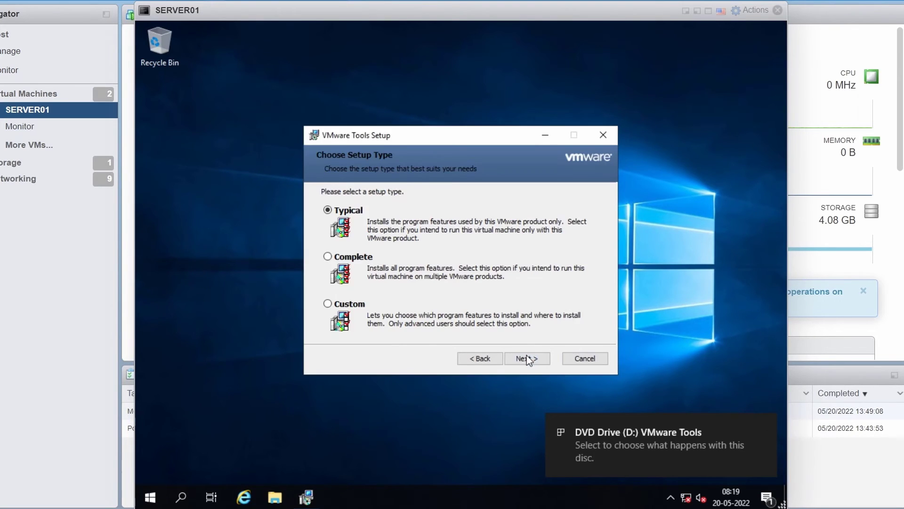
left_click(527, 358)
left_click(527, 358)
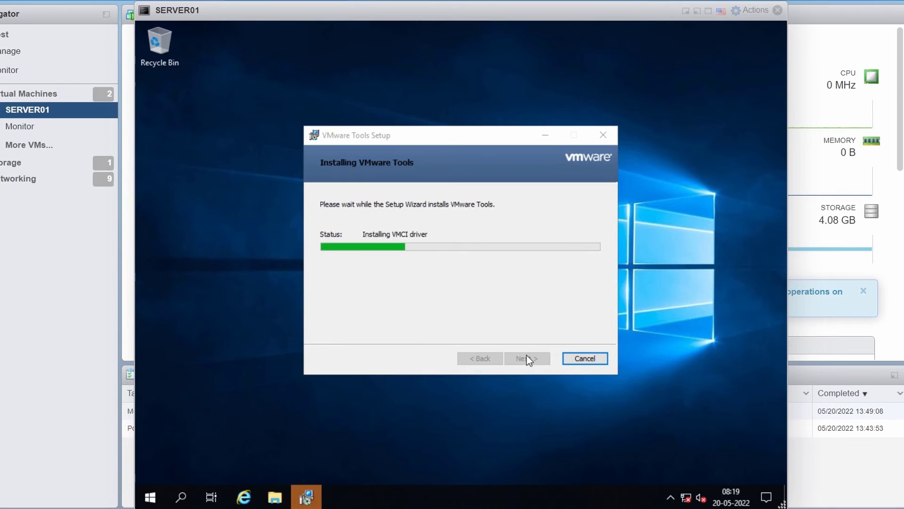
left_click(670, 253)
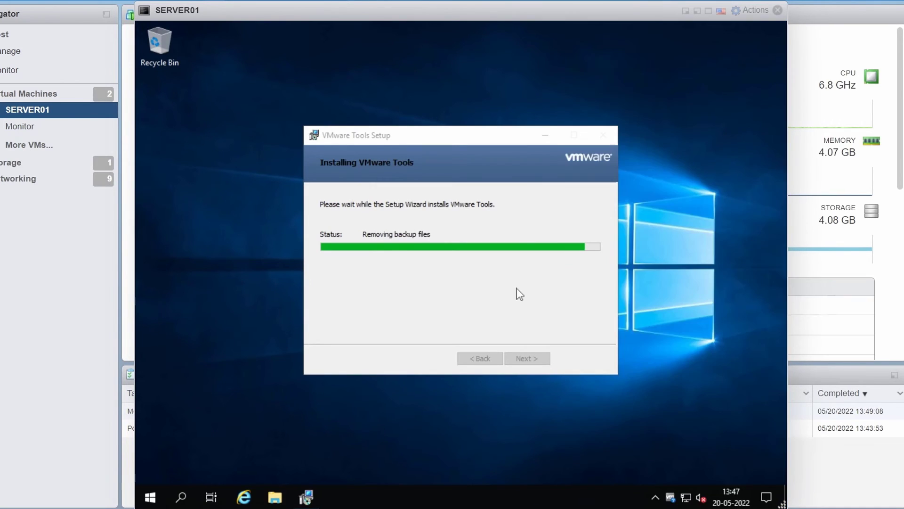
left_click(534, 357)
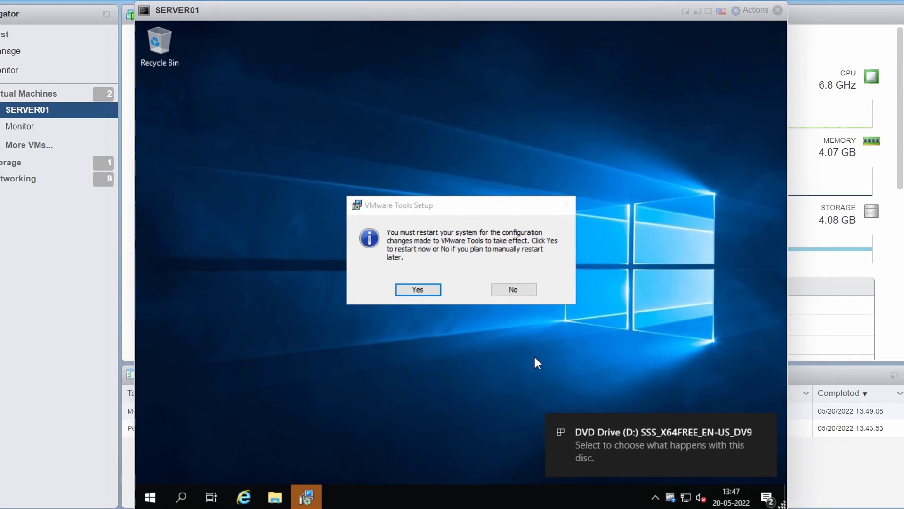
left_click(434, 292)
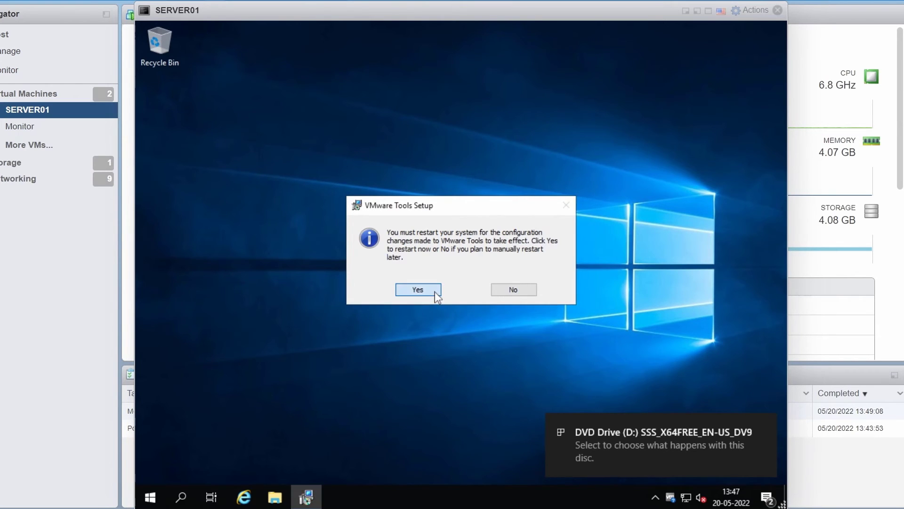
left_click(435, 292)
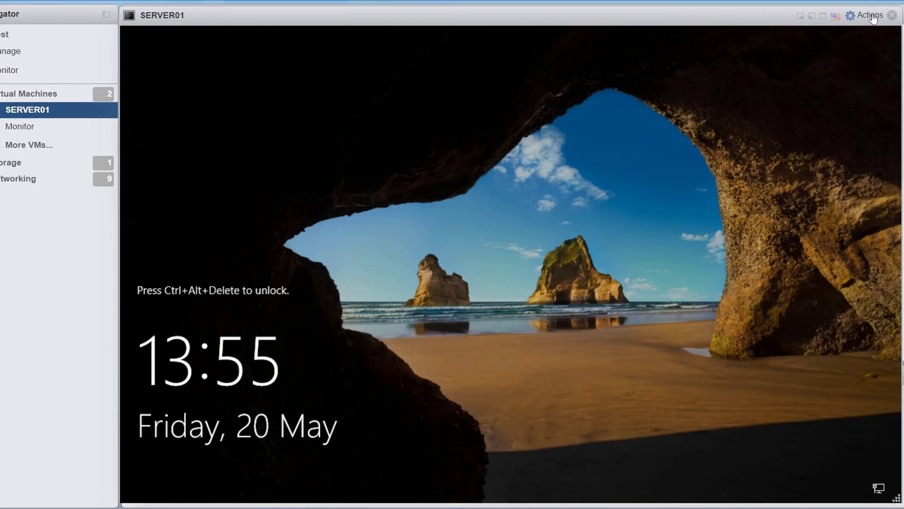
Step: Send Ctrl+Alt+Delete and sign in to SERVER01 as Administrator
left_click(869, 15)
mouse_move(807, 134)
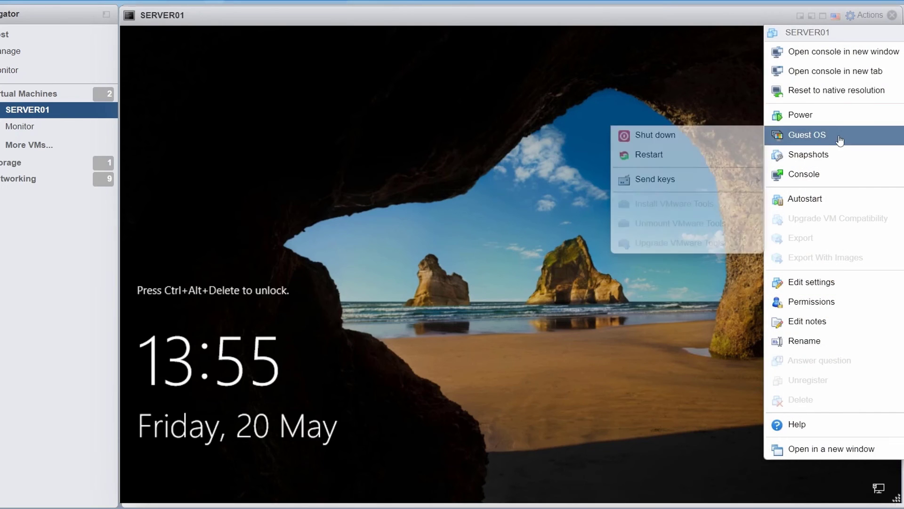
mouse_move(655, 179)
left_click(560, 184)
type("••••••••")
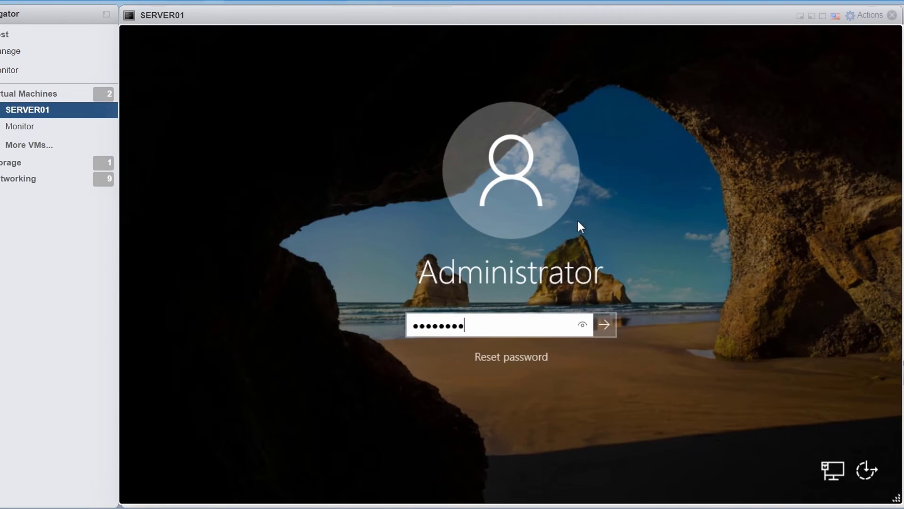
key("Return")
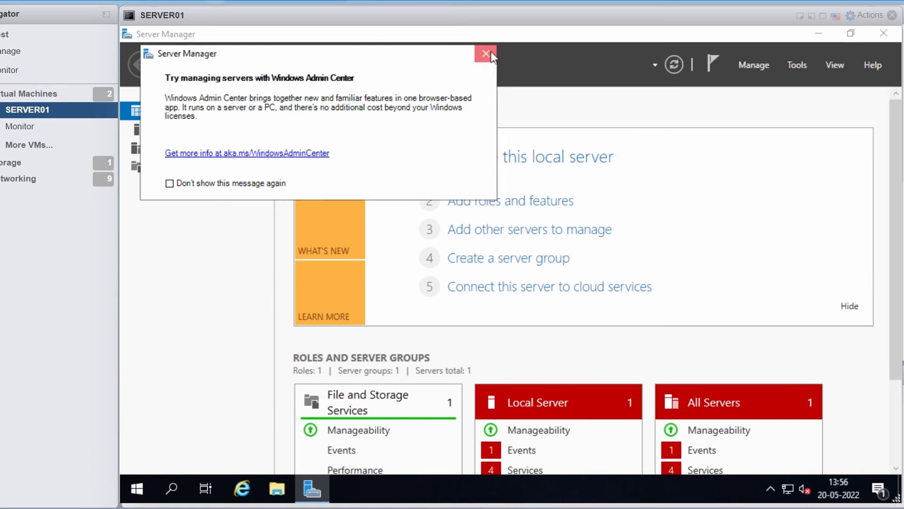
Step: Review Local Server, then show This PC's Properties with Windows Server 2019 Standard Evaluation
left_click(486, 54)
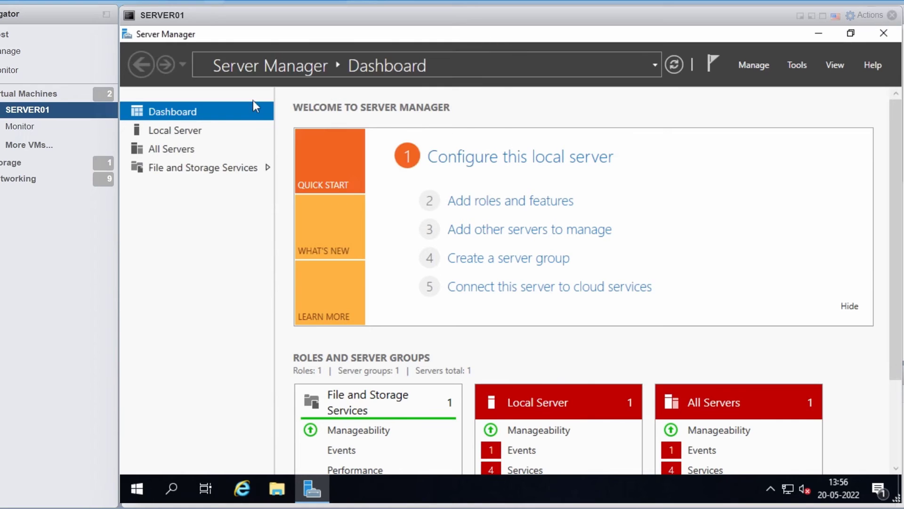
left_click(209, 132)
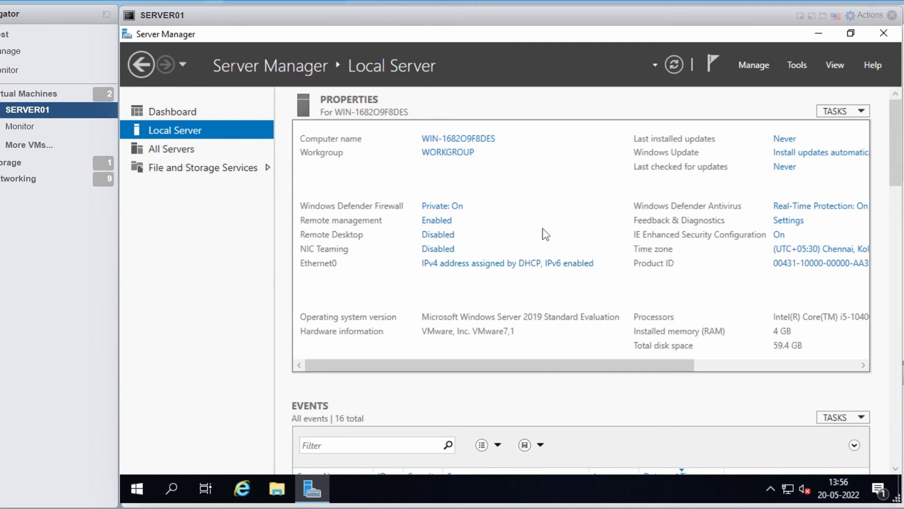
left_click(882, 41)
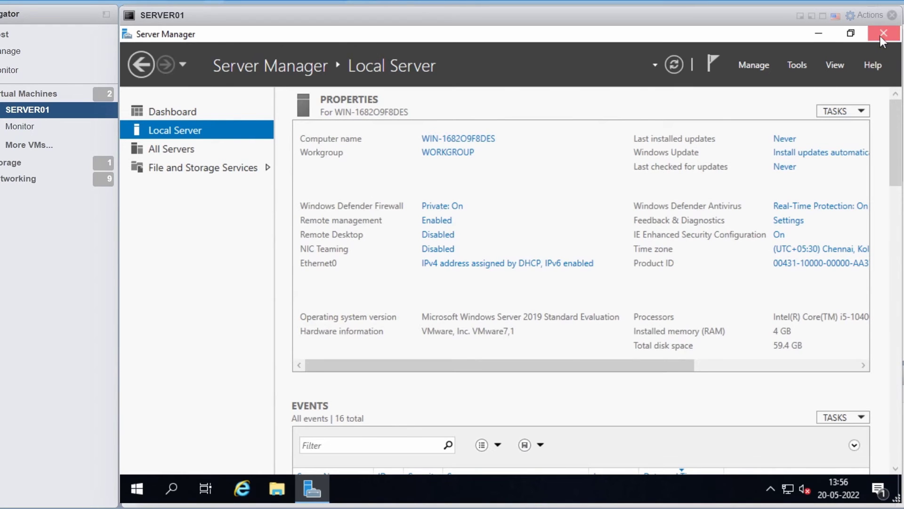
left_click(287, 486)
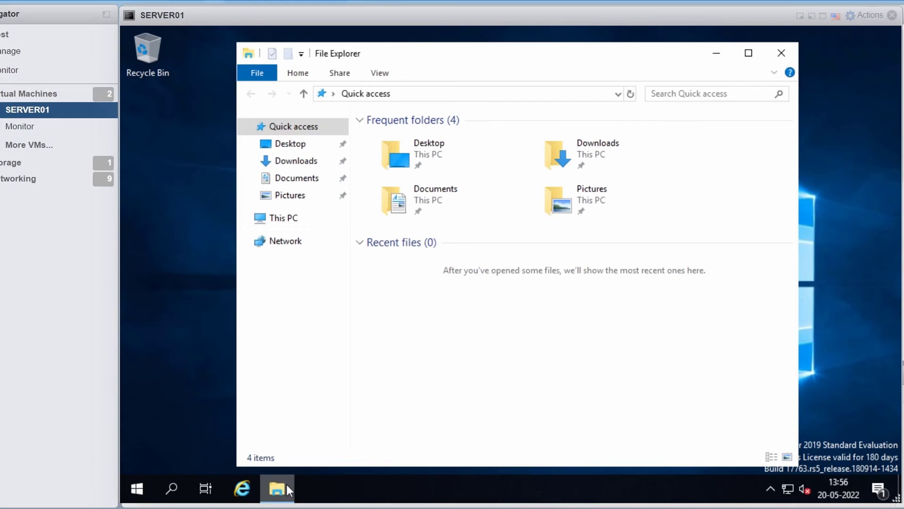
right_click(292, 221)
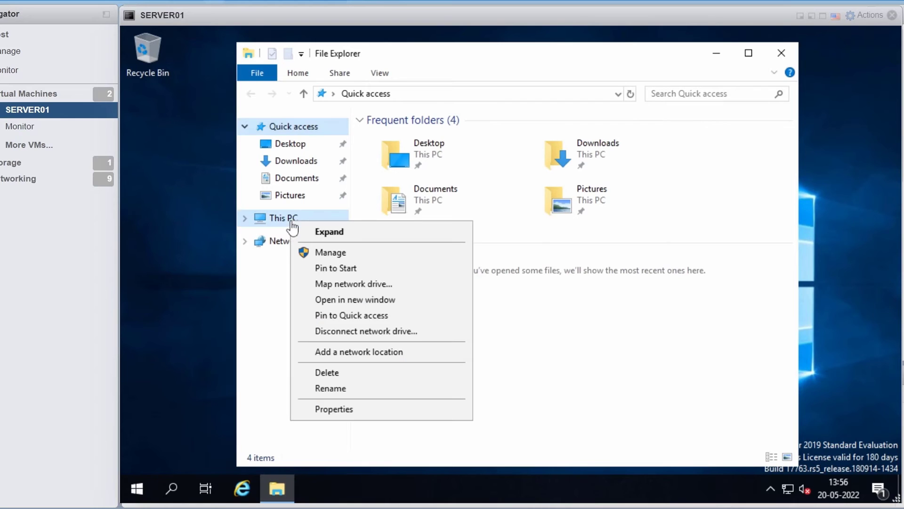
left_click(377, 409)
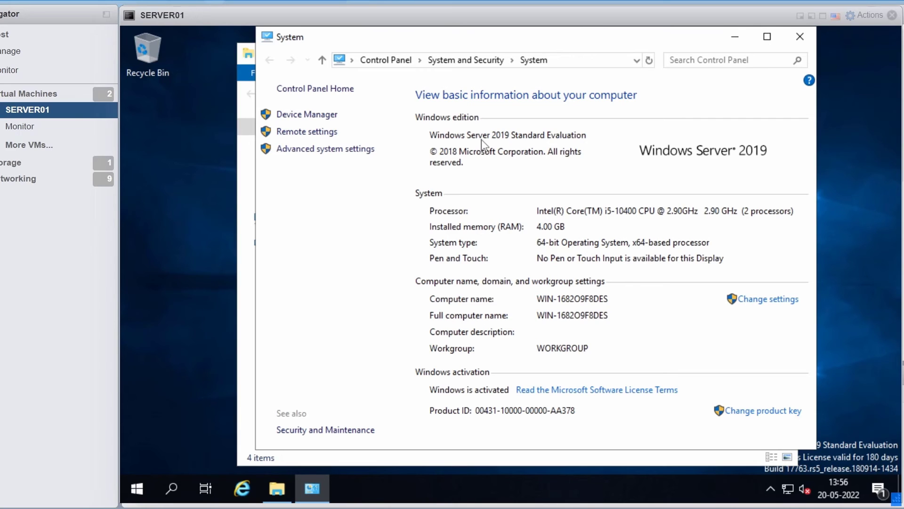
left_click(136, 490)
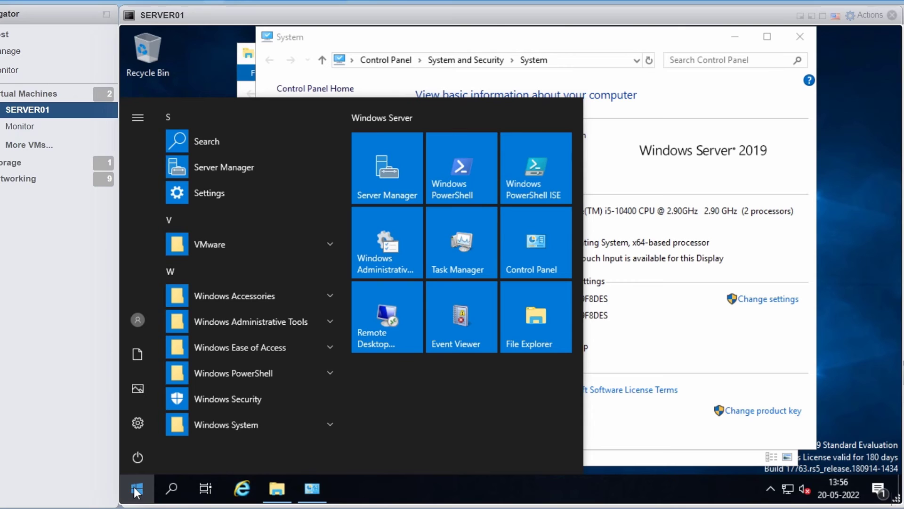
Step: Install the pending updates KB5013941 and KB5013868 on SERVER01, then restart the server
left_click(231, 191)
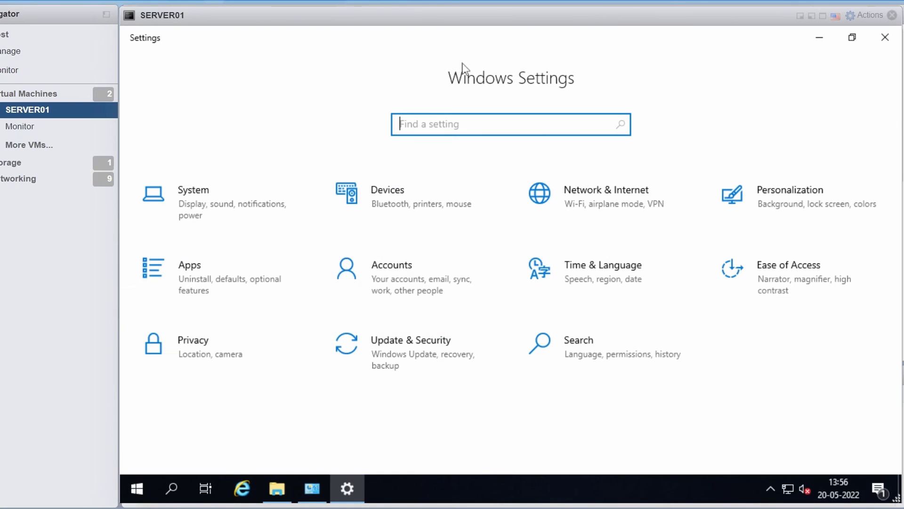
left_click(436, 362)
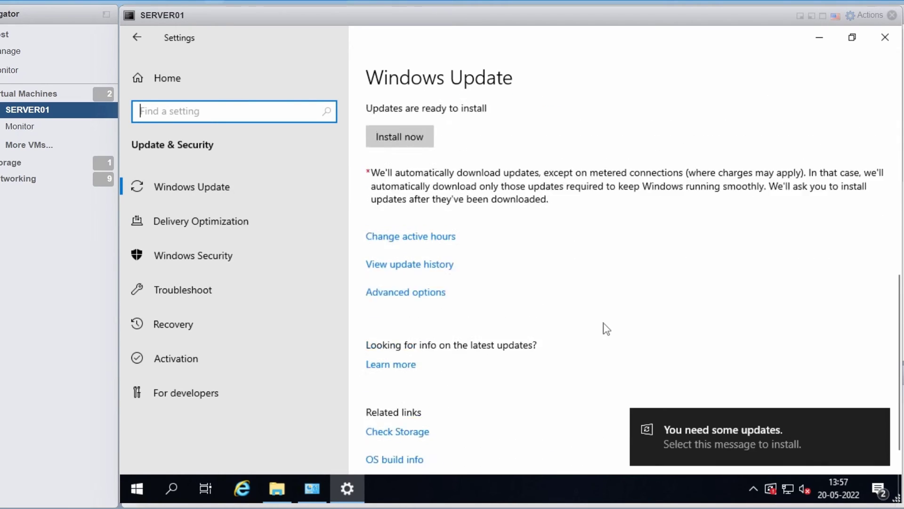
left_click(421, 431)
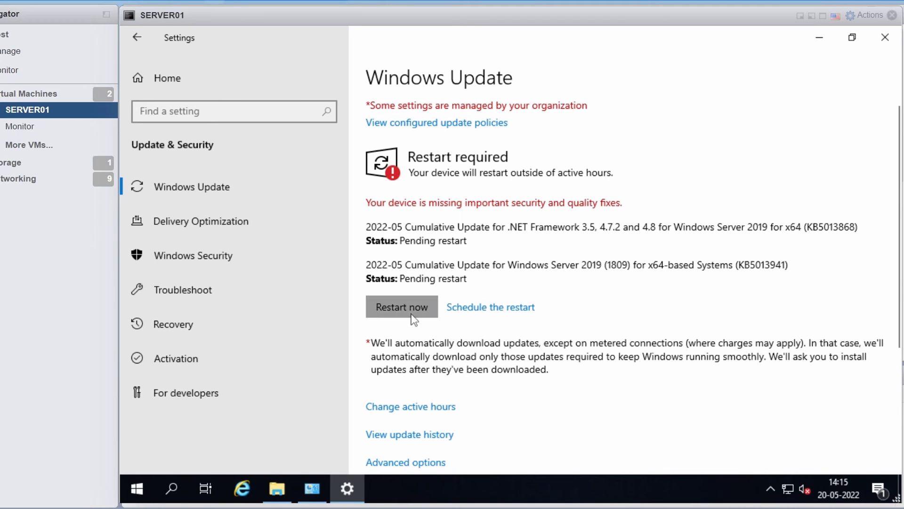
left_click(411, 314)
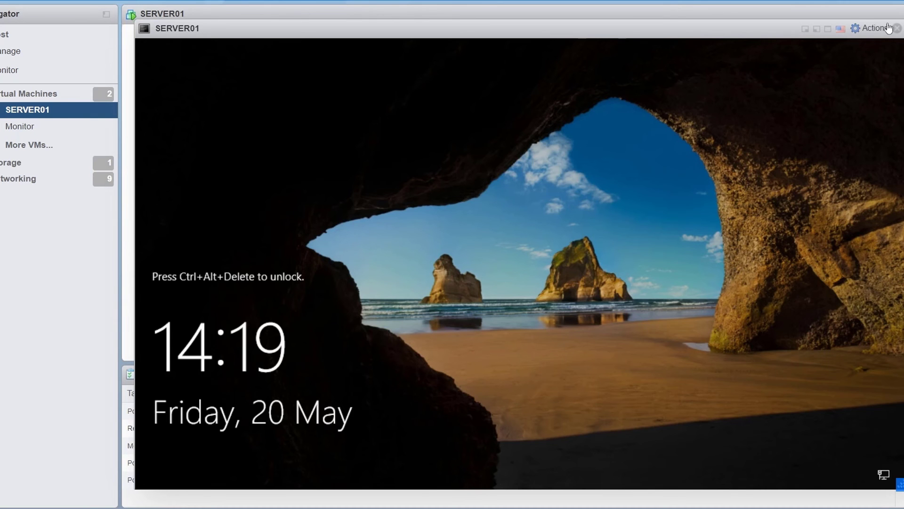
Step: Sign in to SERVER01 as Administrator, dismissing the Windows Admin Center pop-up and Server Manager
left_click(889, 29)
left_click(800, 44)
type("****")
key("Return")
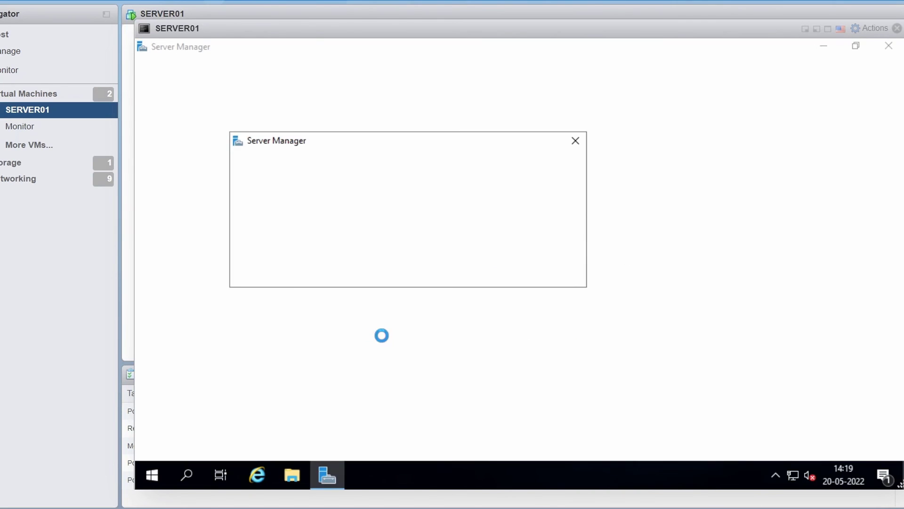
left_click(575, 141)
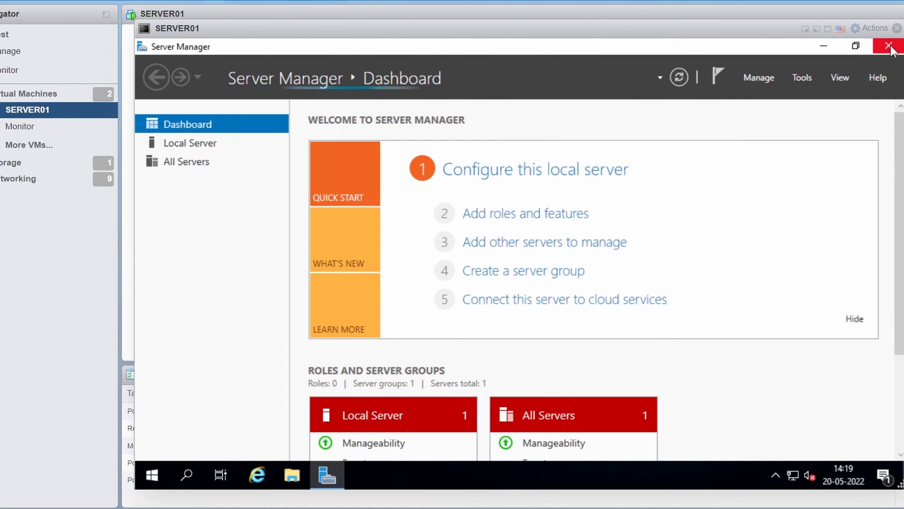
left_click(151, 474)
Step: Check Windows Update again to install KB4589208 and KB4535680, then restart SERVER01
left_click(198, 201)
left_click(319, 419)
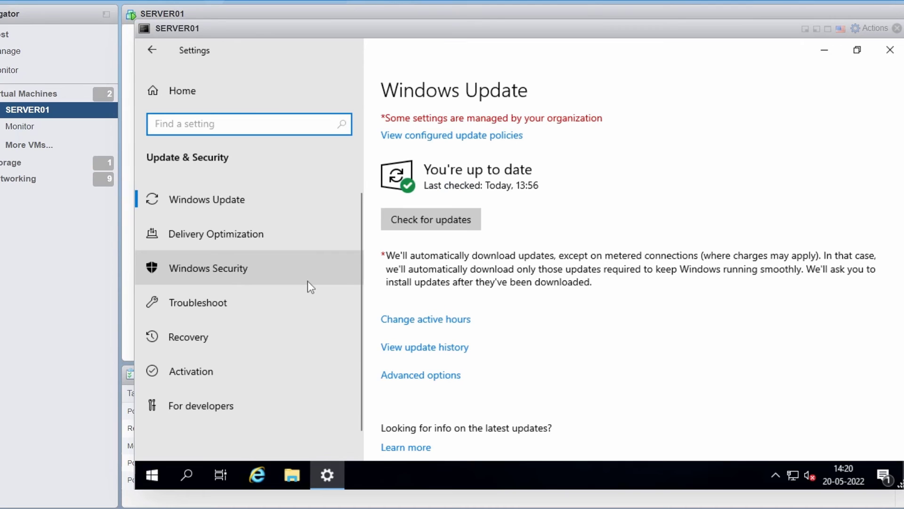
left_click(462, 227)
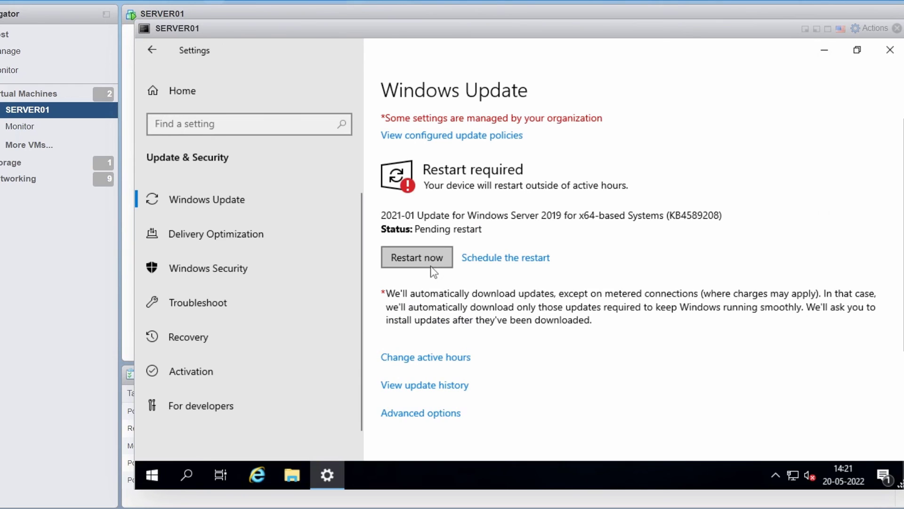
left_click(430, 264)
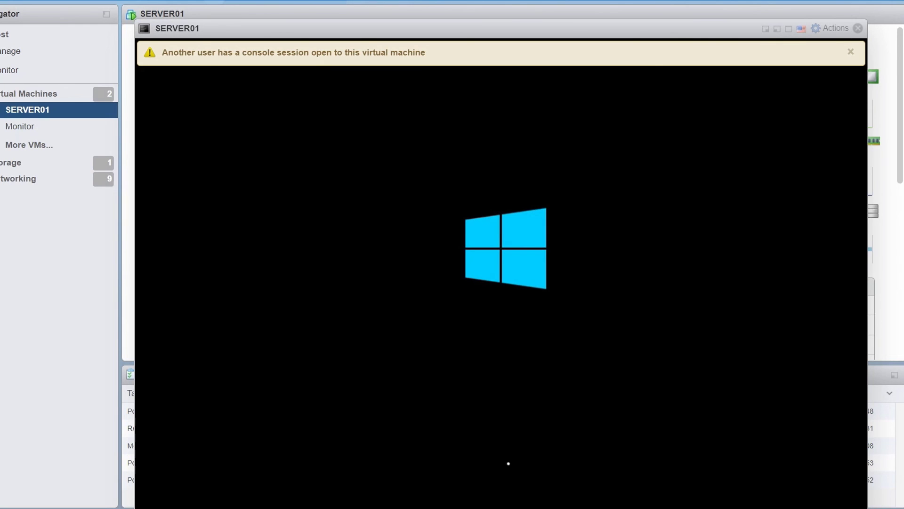
Step: Sign in to SERVER01 with the Administrator password and close Server Manager
left_click(875, 28)
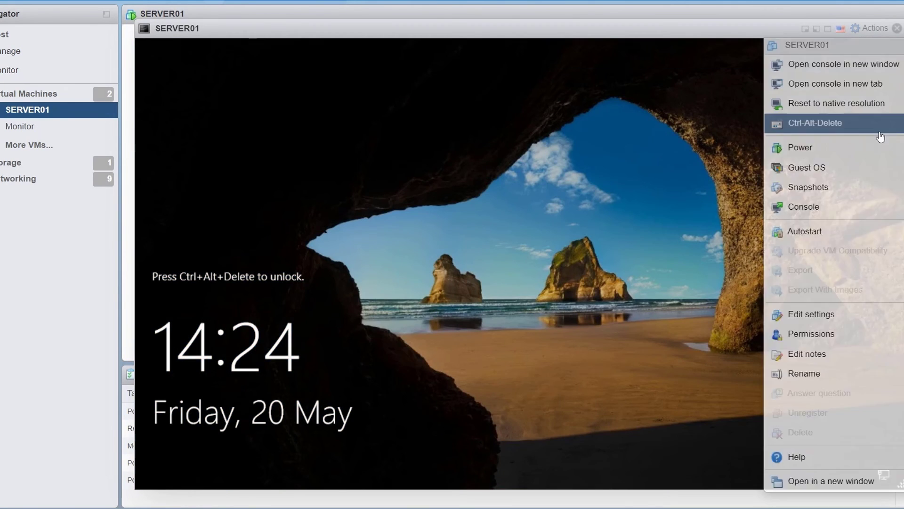
left_click(815, 123)
type("P@ssw0rd")
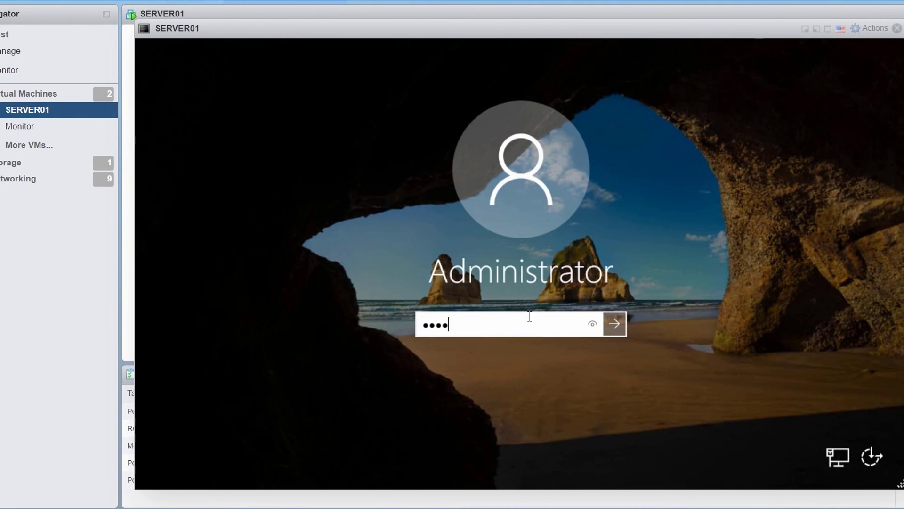
key("Return")
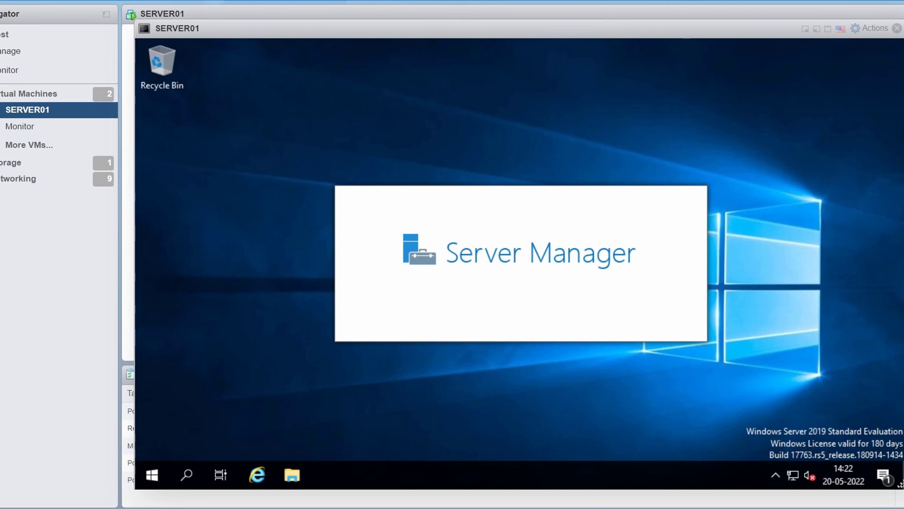
key("alt+F4")
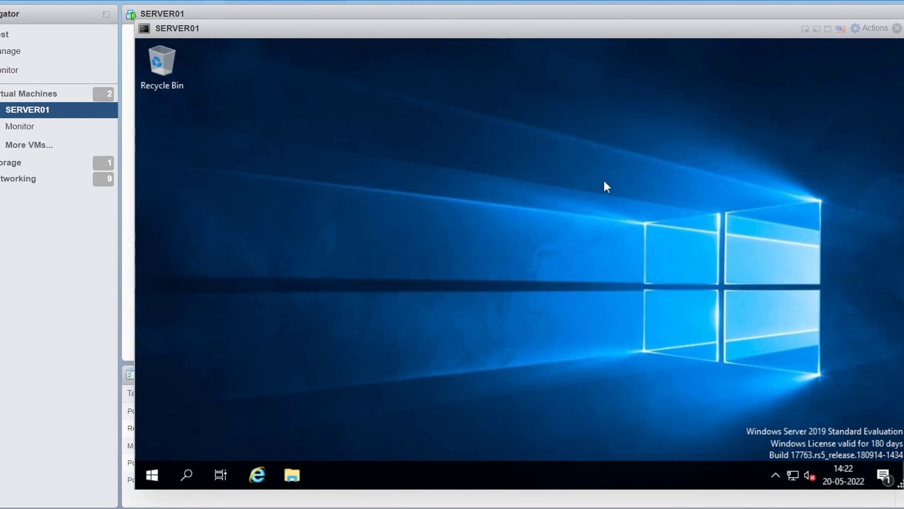
Step: Run Check for updates on Windows Update to confirm the server is up to date
left_click(152, 475)
left_click(263, 214)
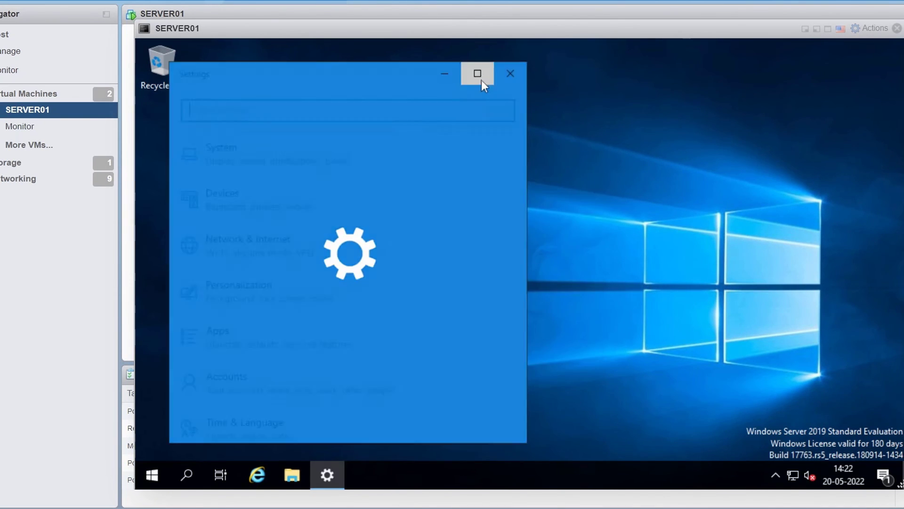
left_click(477, 74)
scroll(366, 414, "down", 1)
left_click(365, 422)
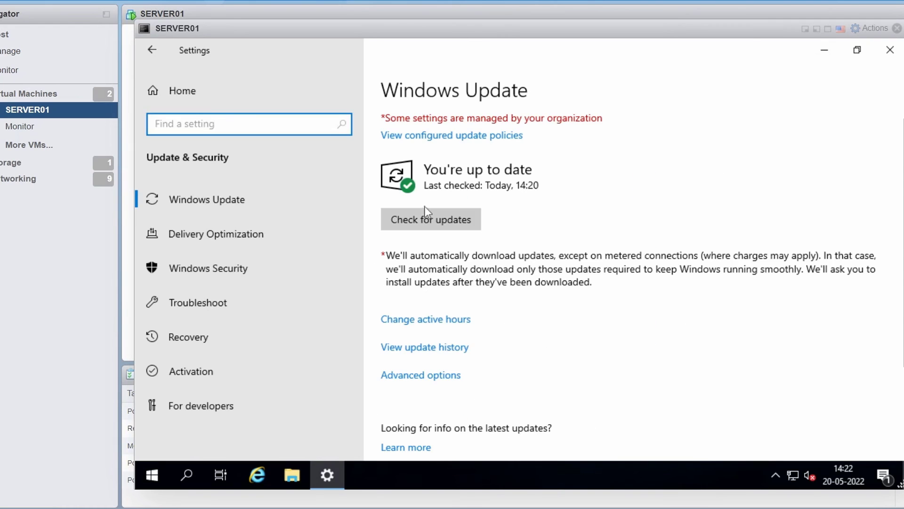
left_click(426, 217)
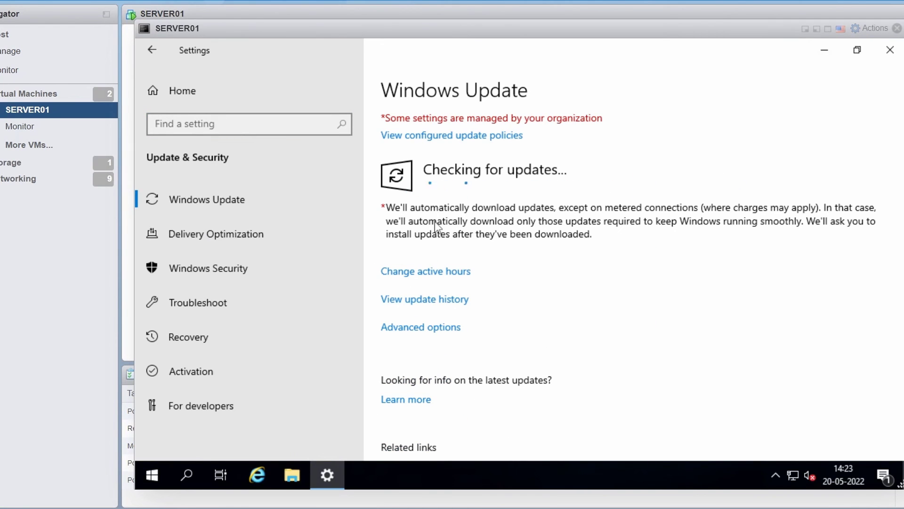